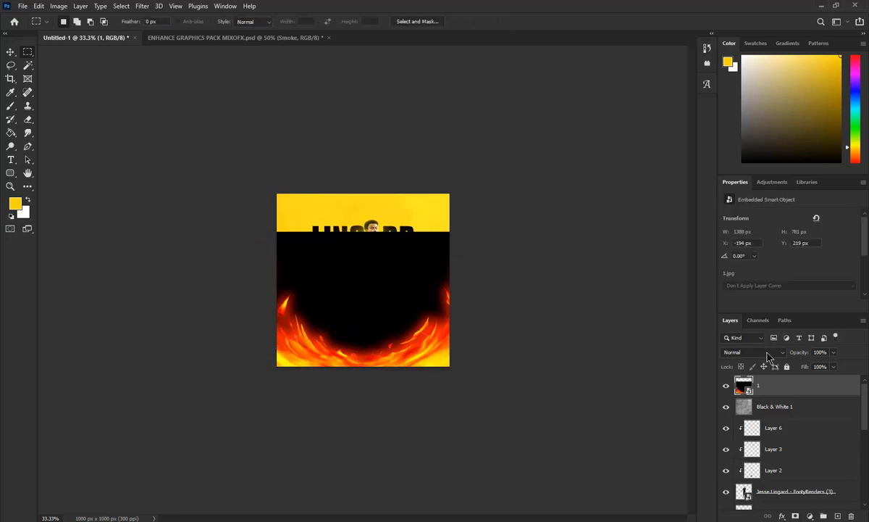
# - Set the fire overlay layer to Color Dodge and enlarge it downward with Free Transform
pyautogui.click(753, 352)
pyautogui.rightClick(394, 282)
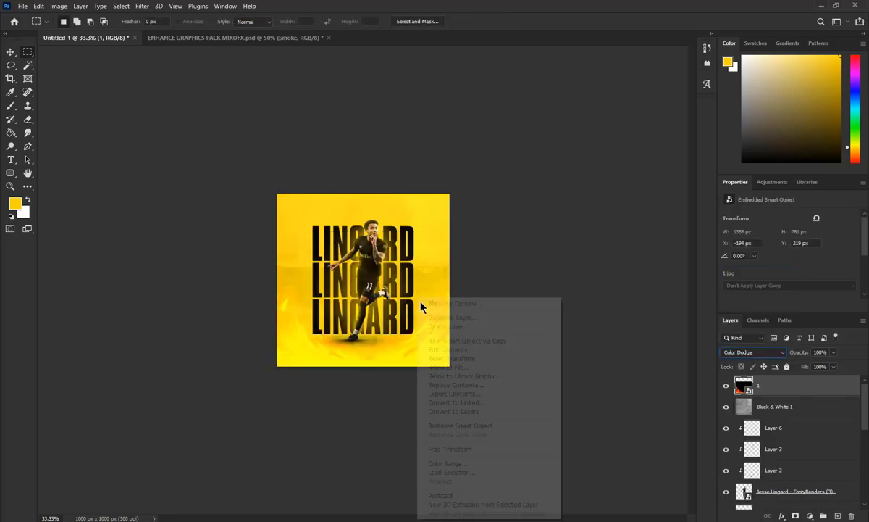
pyautogui.click(436, 420)
pyautogui.moveTo(363, 364); pyautogui.dragTo(364, 380)
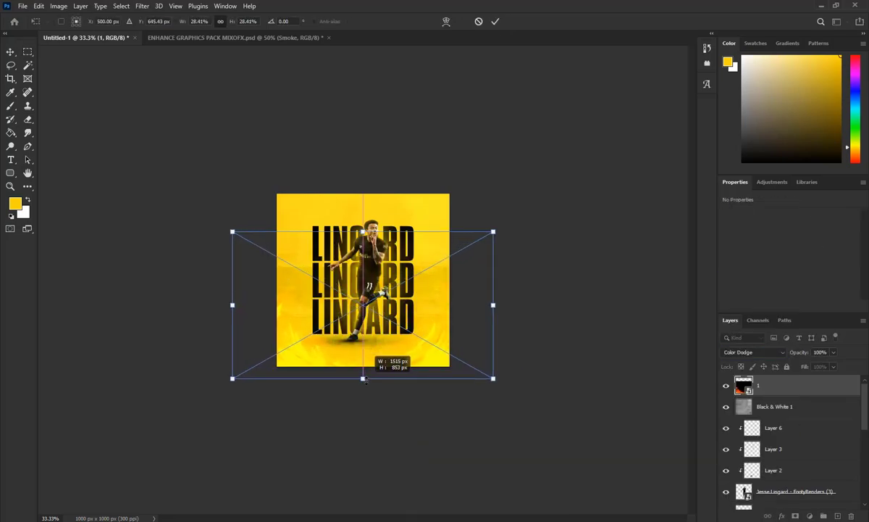
pyautogui.click(496, 21)
# - Duplicate the fire overlay layer and start free-transforming the copy
pyautogui.moveTo(746, 386); pyautogui.dragTo(837, 513)
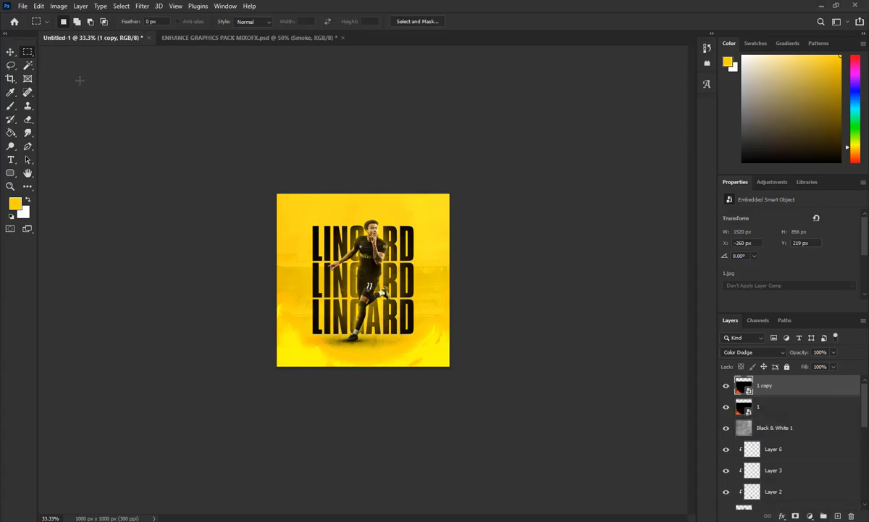
pyautogui.rightClick(430, 299)
pyautogui.rightClick(368, 276)
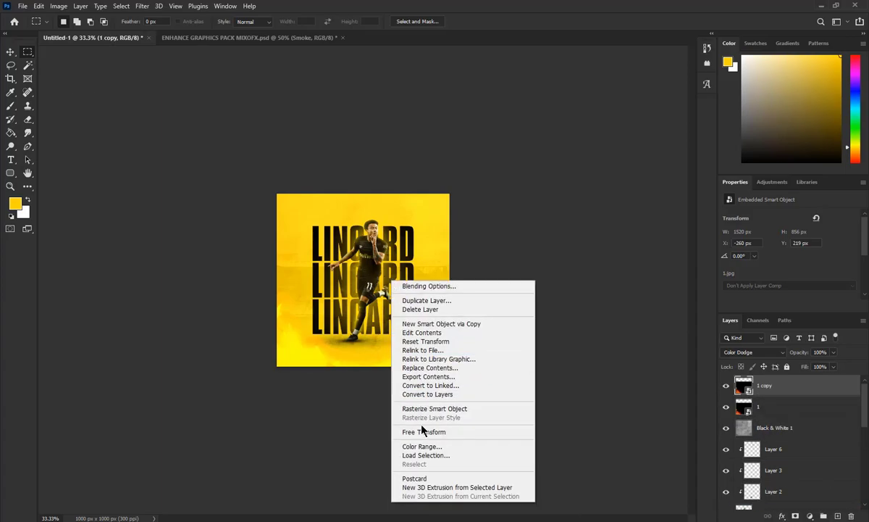
pyautogui.click(425, 431)
pyautogui.rightClick(384, 305)
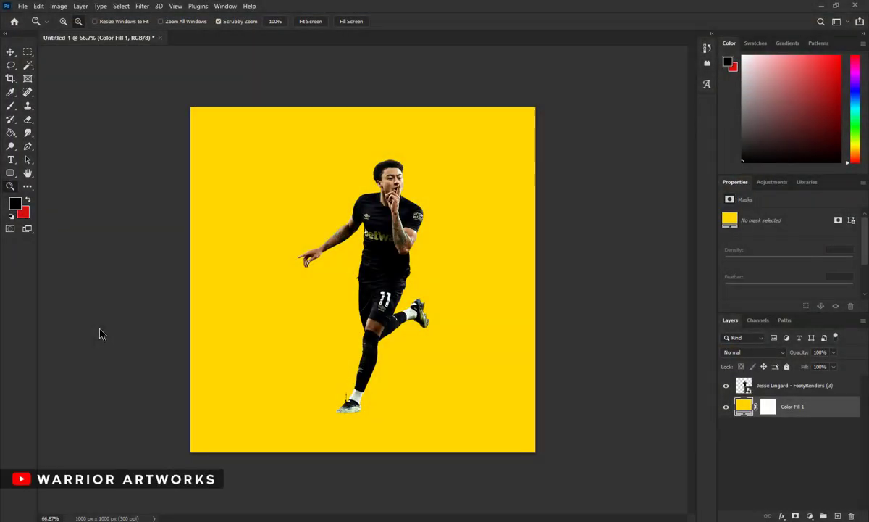
# - Place the stadium photo and add a Black & White adjustment layer
pyautogui.click(495, 21)
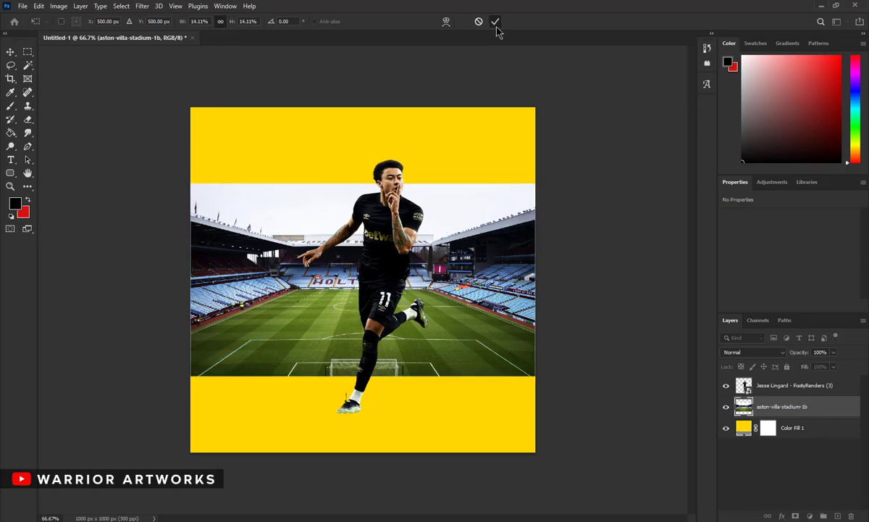
pyautogui.moveTo(776, 408); pyautogui.dragTo(782, 436)
pyautogui.click(810, 516)
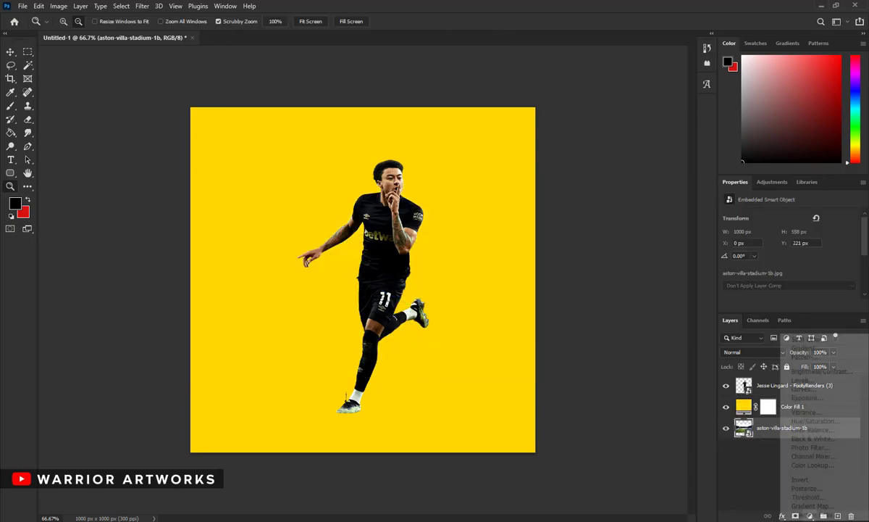
pyautogui.click(819, 439)
# - Move the stadium photo above the yellow fill and set Color Fill 1 opacity to 90%
pyautogui.click(798, 412)
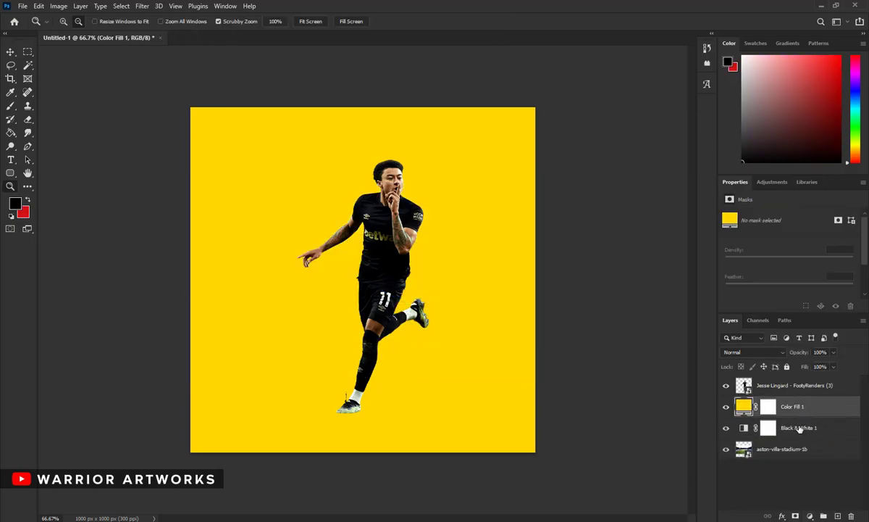
pyautogui.moveTo(795, 450)
pyautogui.mouseDown()
pyautogui.moveTo(796, 416)
pyautogui.moveTo(801, 455)
pyautogui.mouseUp()
pyautogui.click(796, 449)
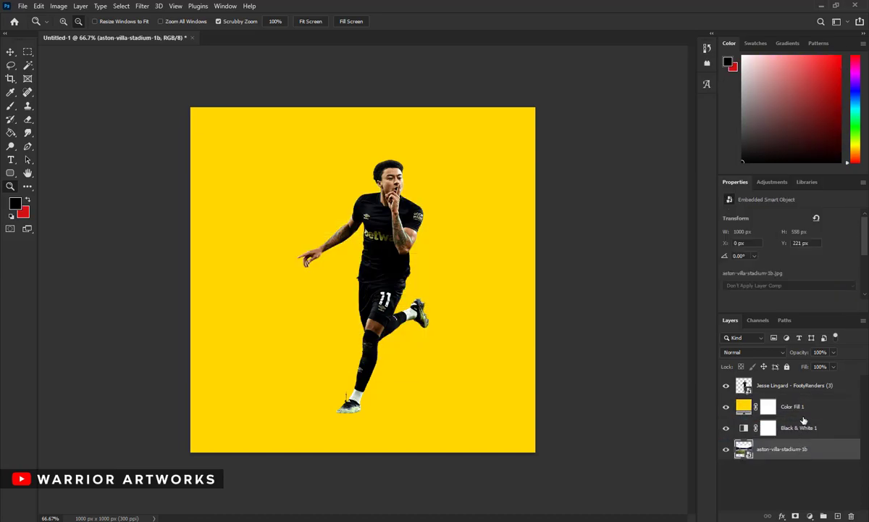
pyautogui.click(797, 427)
pyautogui.click(797, 406)
pyautogui.write('9')
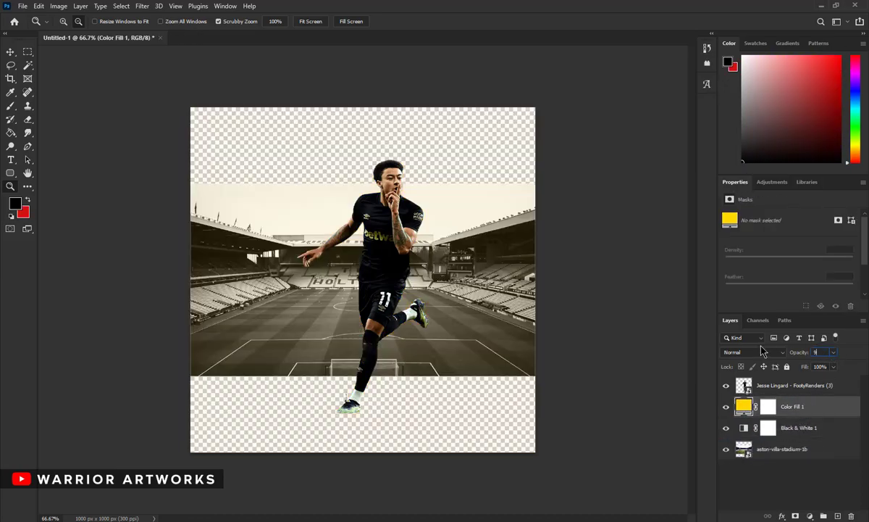
pyautogui.write('0')
# - Stretch the stadium photo to the full canvas height
pyautogui.click(762, 450)
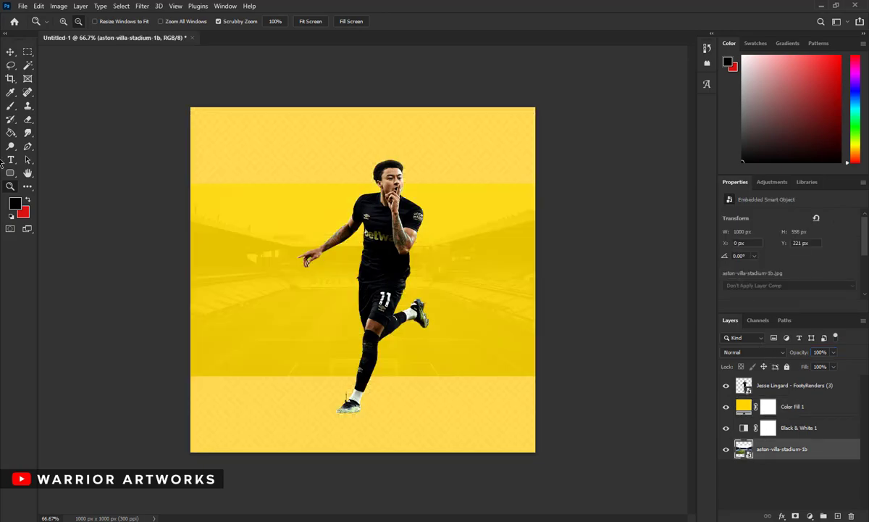
pyautogui.rightClick(385, 233)
pyautogui.click(426, 377)
pyautogui.moveTo(363, 375); pyautogui.dragTo(369, 445)
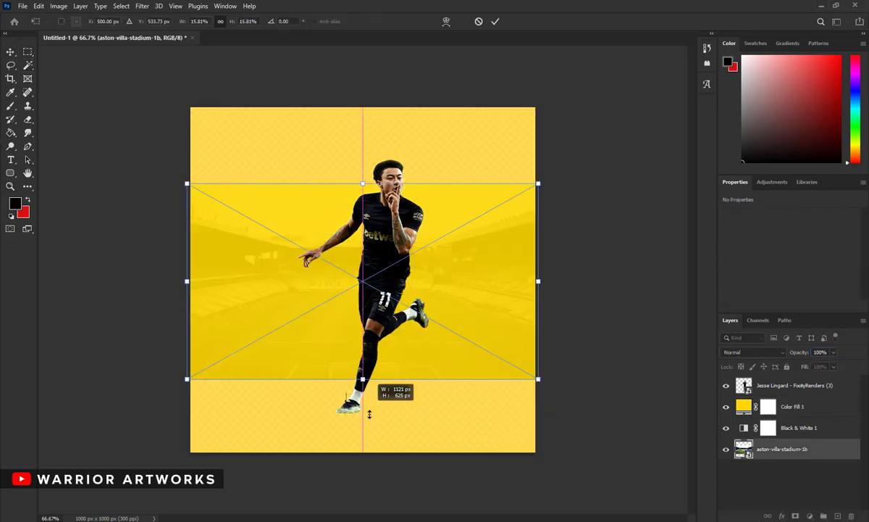
pyautogui.moveTo(363, 184); pyautogui.dragTo(368, 108)
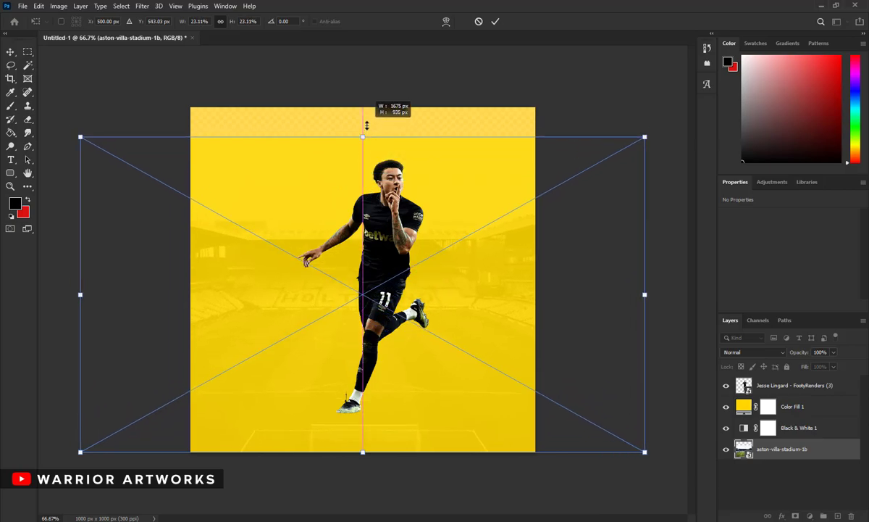
pyautogui.click(495, 22)
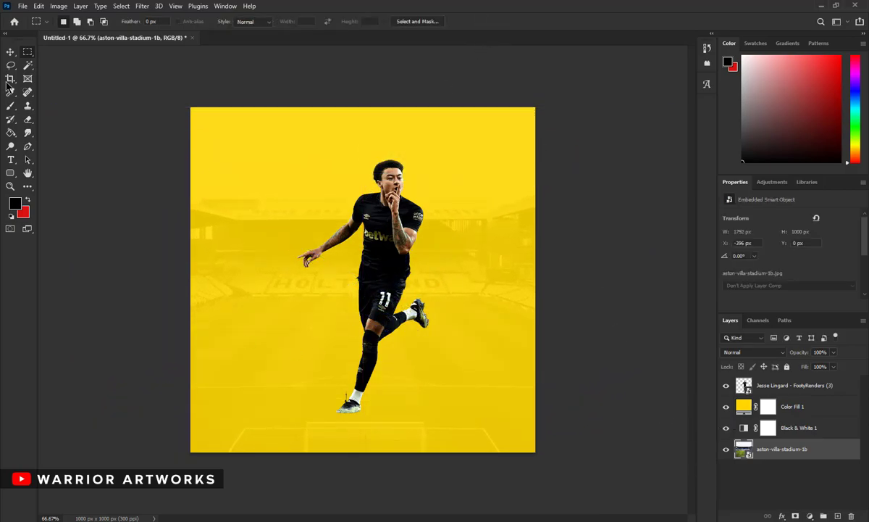
pyautogui.rightClick(398, 242)
pyautogui.click(512, 6)
# - Zoom out and enlarge the stadium photo further so it fills the canvas
pyautogui.click(11, 187)
pyautogui.keyDown('alt'); pyautogui.click(100, 52); pyautogui.keyUp('alt')
pyautogui.click(27, 52)
pyautogui.rightClick(418, 219)
pyautogui.click(503, 390)
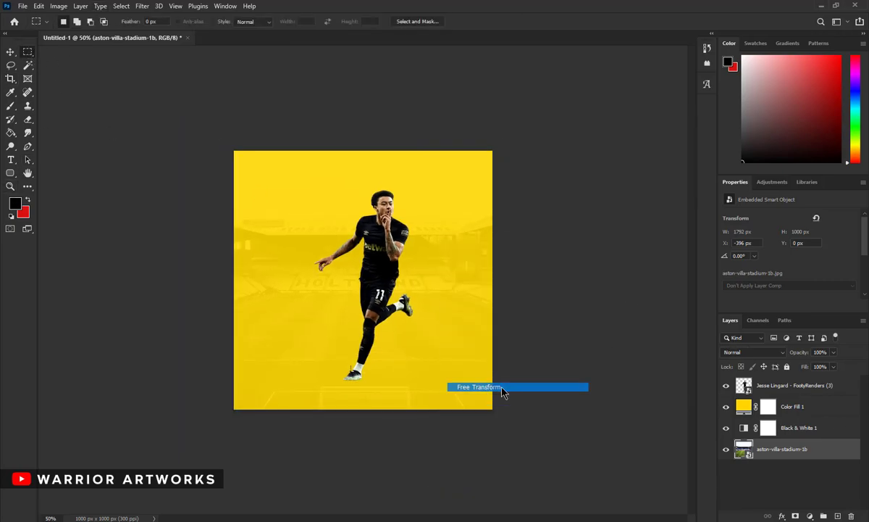
pyautogui.moveTo(362, 409); pyautogui.dragTo(362, 481)
pyautogui.moveTo(384, 392); pyautogui.dragTo(387, 382)
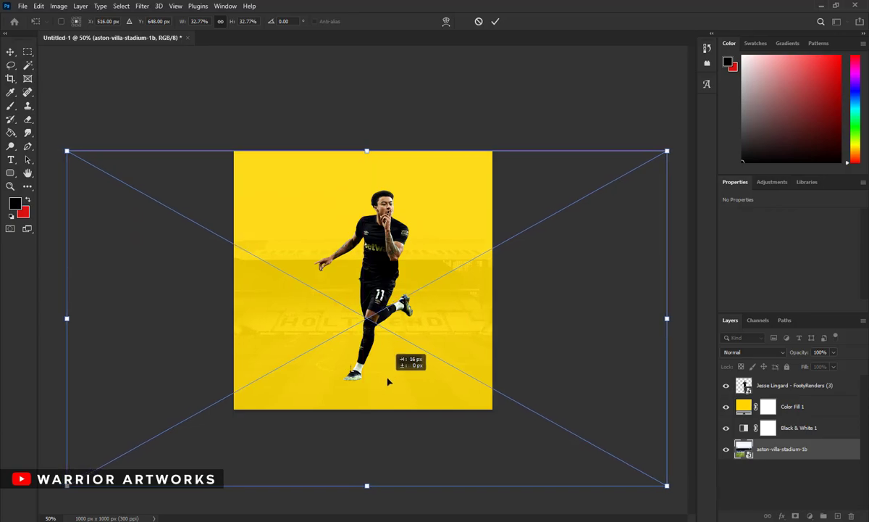
pyautogui.click(496, 21)
# - Scale the player cutout down slightly to 364×700 px and reposition him
pyautogui.click(790, 385)
pyautogui.rightClick(372, 254)
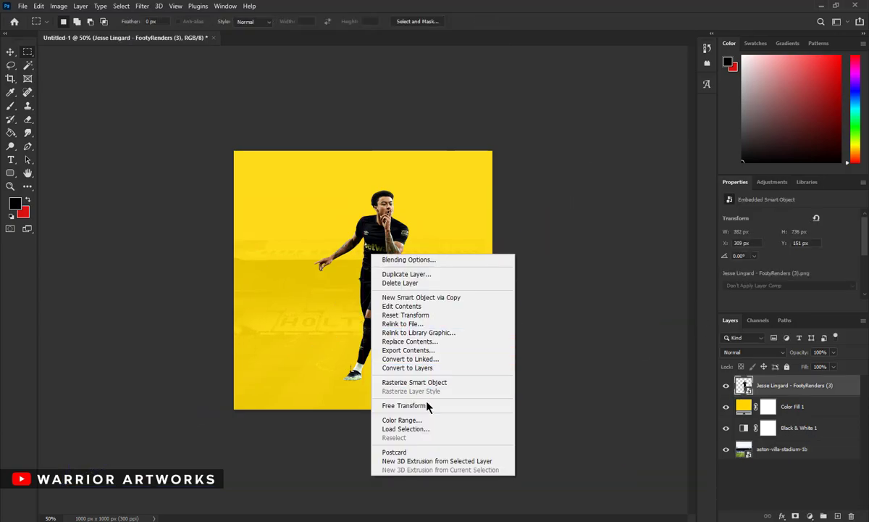
pyautogui.click(404, 405)
pyautogui.moveTo(364, 190)
pyautogui.mouseDown()
pyautogui.moveTo(371, 215)
pyautogui.moveTo(382, 209)
pyautogui.mouseUp()
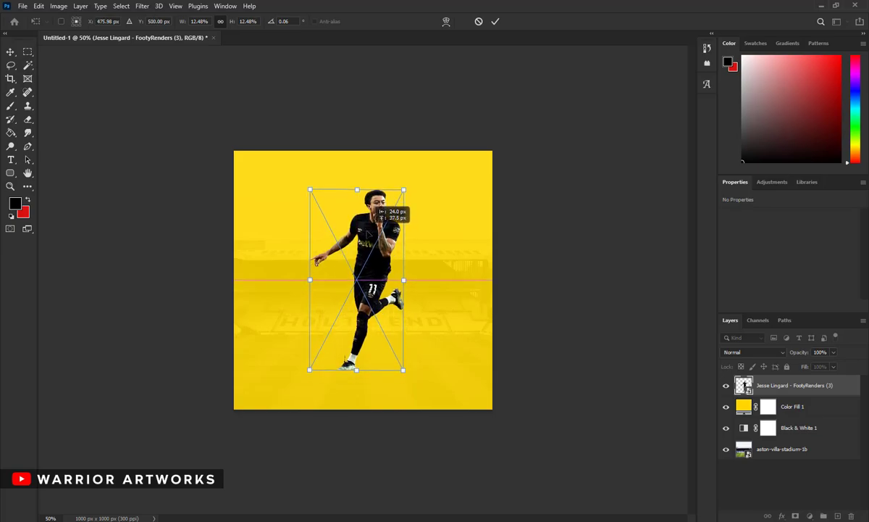
pyautogui.click(496, 21)
pyautogui.click(10, 187)
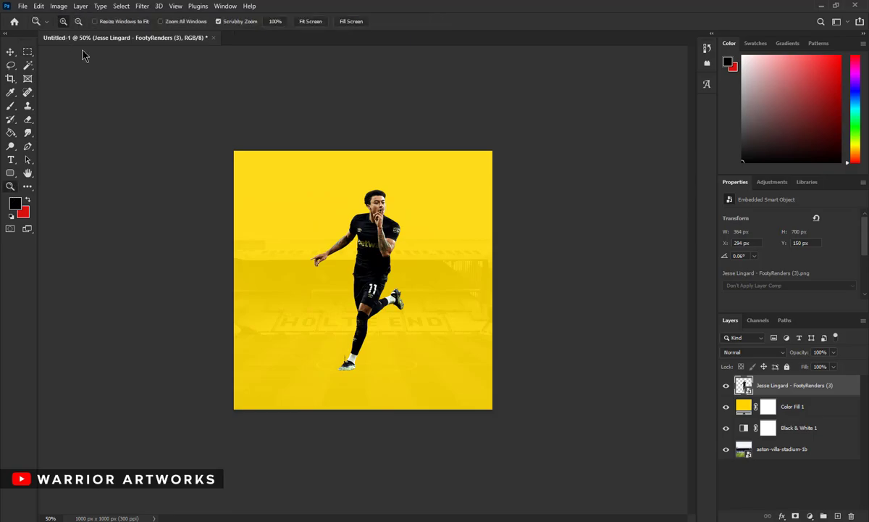
# - Paint a soft black dot beside the foot on a new layer above the fill
pyautogui.moveTo(329, 362); pyautogui.dragTo(377, 362)
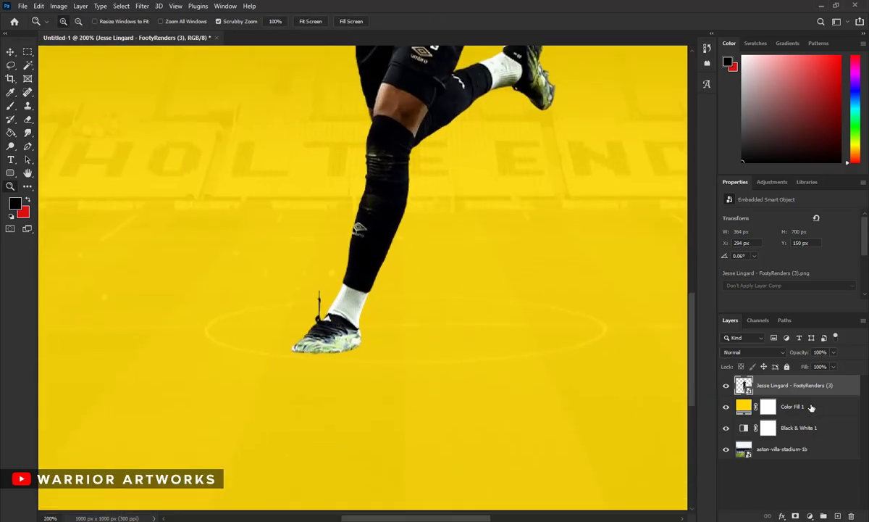
pyautogui.click(812, 408)
pyautogui.hotkey('ctrl', 'shift', 'alt', 'n')
pyautogui.click(10, 107)
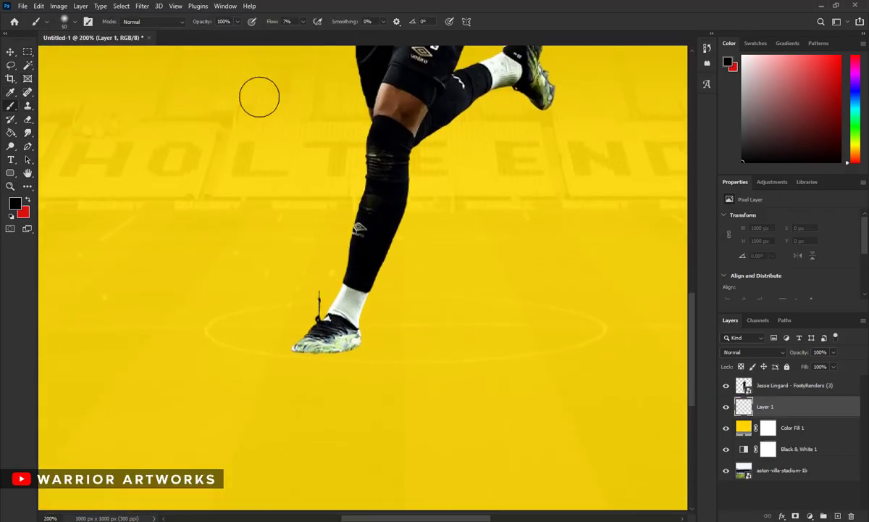
pyautogui.click(277, 268)
pyautogui.click(27, 52)
# - Squash the black dot into a flat shadow under the player's boot
pyautogui.rightClick(355, 200)
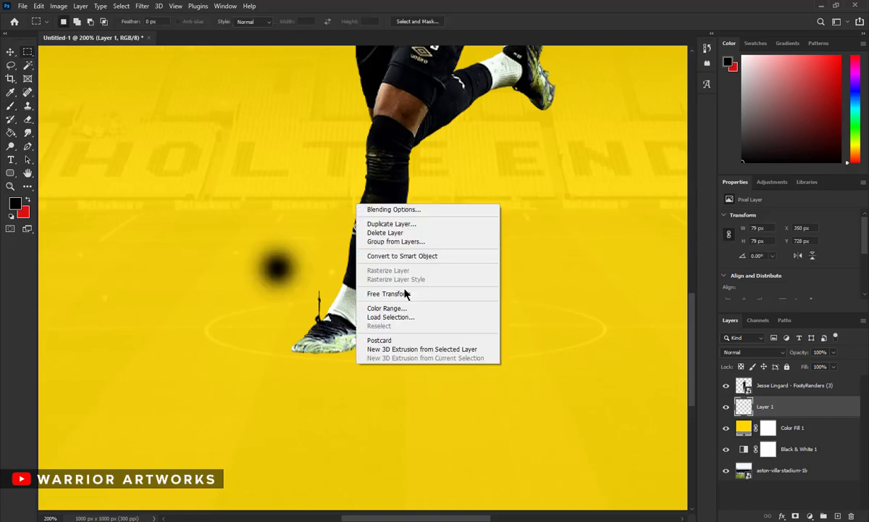
pyautogui.click(380, 293)
pyautogui.moveTo(278, 226)
pyautogui.mouseDown()
pyautogui.moveTo(280, 161)
pyautogui.moveTo(281, 233)
pyautogui.mouseUp()
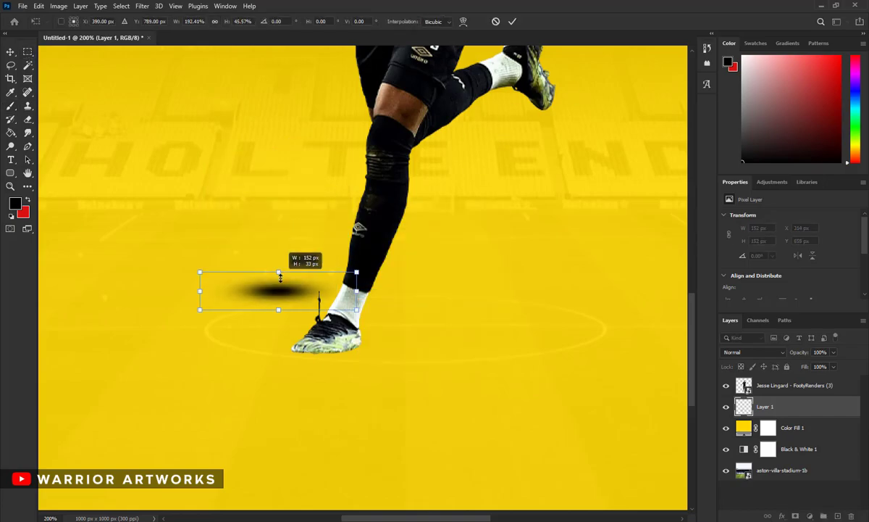
pyautogui.moveTo(293, 282); pyautogui.dragTo(336, 372)
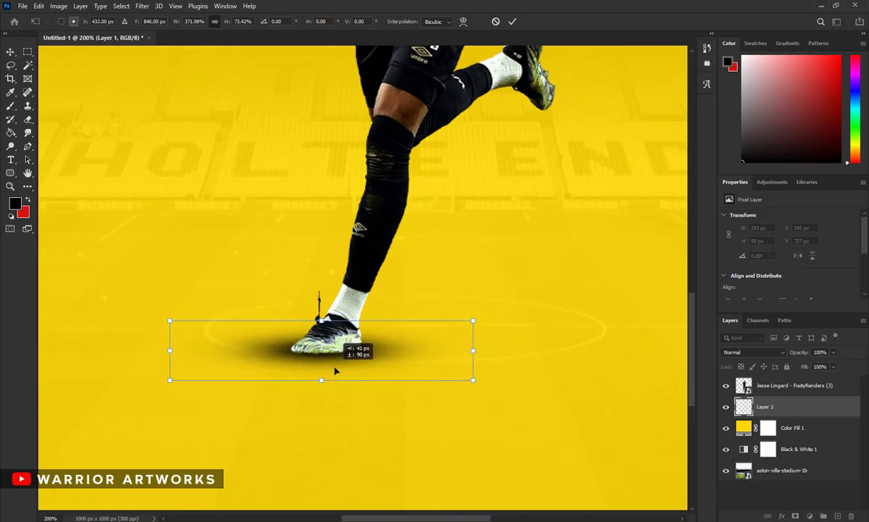
pyautogui.moveTo(322, 325); pyautogui.dragTo(322, 335)
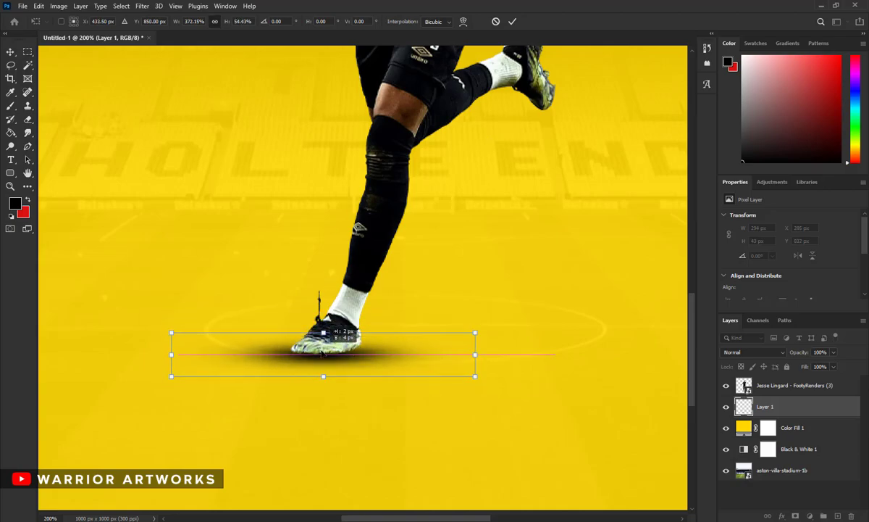
pyautogui.click(512, 21)
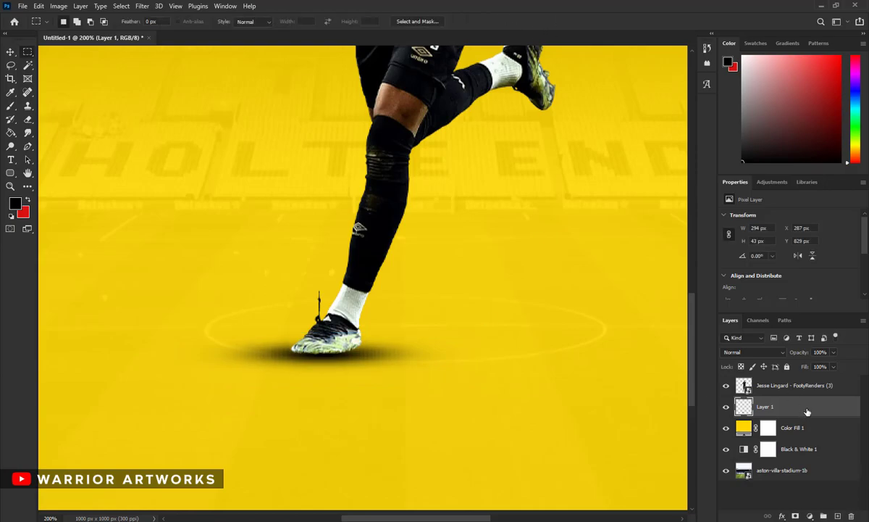
# - Duplicate the shadow, stretch the copy wider, and set it to 50% opacity
pyautogui.moveTo(807, 412); pyautogui.dragTo(850, 515)
pyautogui.hotkey('ctrl', 'z')
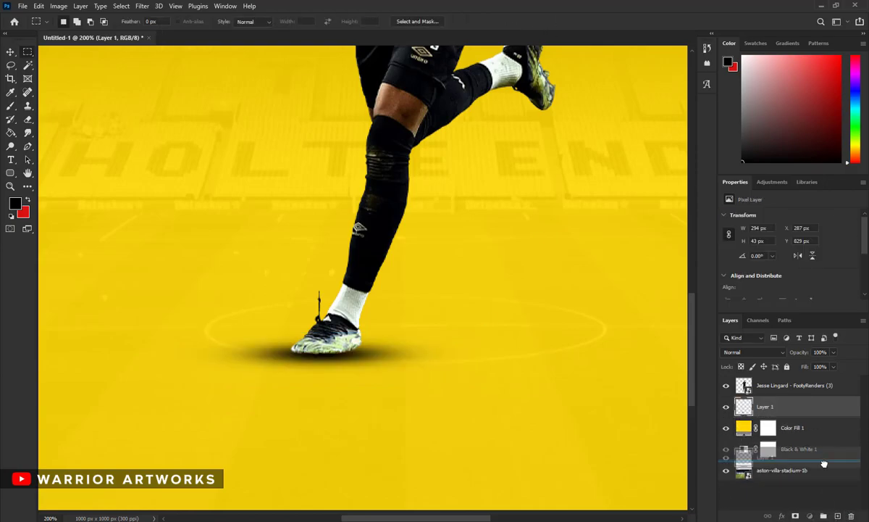
pyautogui.hotkey('ctrl', 'j')
pyautogui.rightClick(452, 311)
pyautogui.click(494, 399)
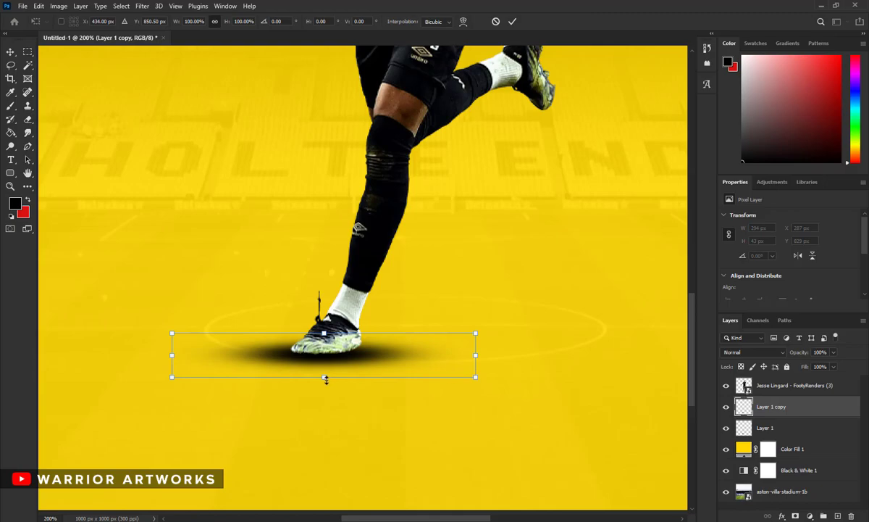
pyautogui.moveTo(325, 378); pyautogui.dragTo(332, 378)
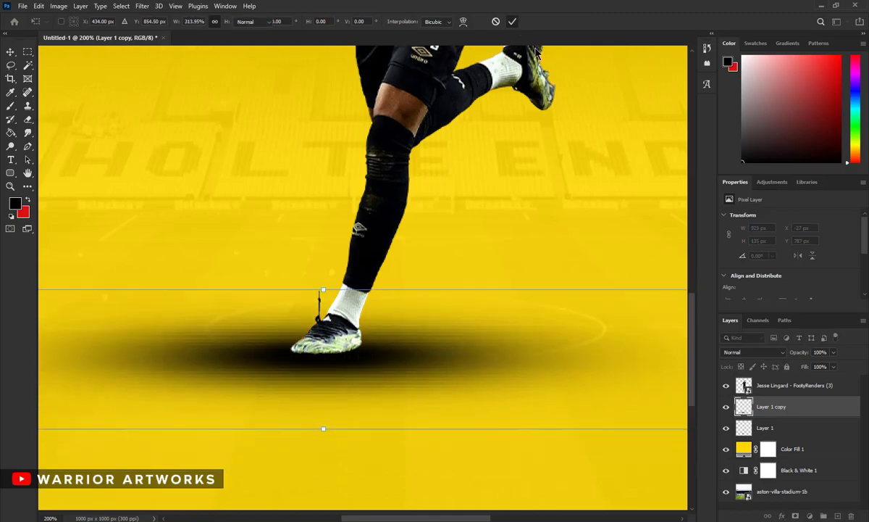
pyautogui.press('Return')
pyautogui.press('5')
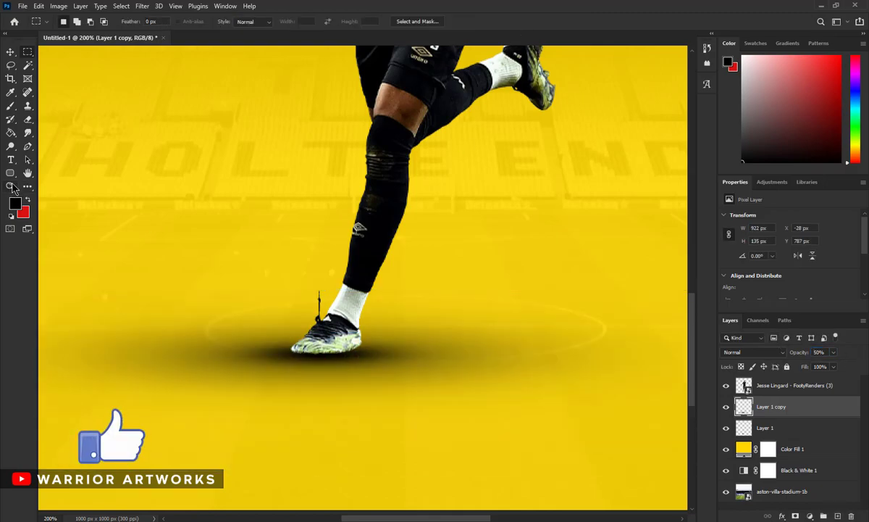
# - Zoom in to 300% on the player's boot
pyautogui.click(10, 186)
pyautogui.click(310, 21)
pyautogui.moveTo(329, 413); pyautogui.dragTo(339, 400)
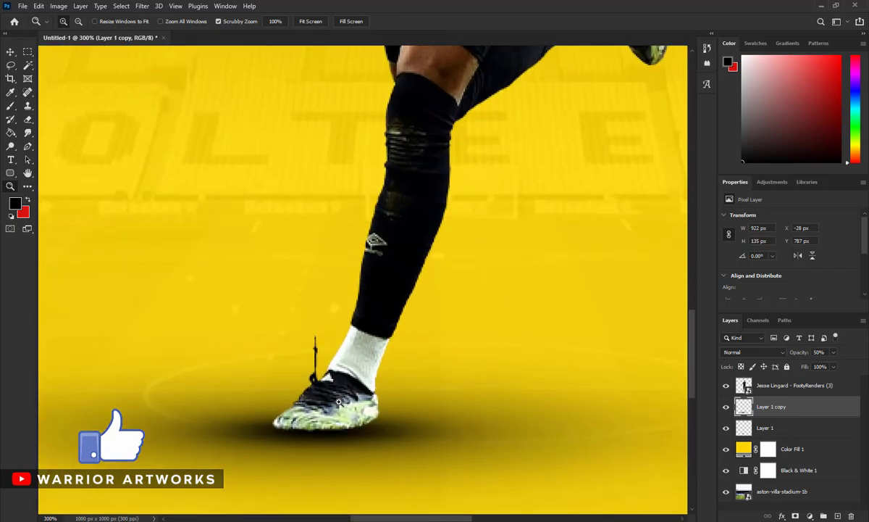
pyautogui.scroll(-1, 338, 400)
# - Add a new layer above the player and clip it to the player cutout
pyautogui.click(795, 385)
pyautogui.click(837, 516)
pyautogui.rightClick(760, 384)
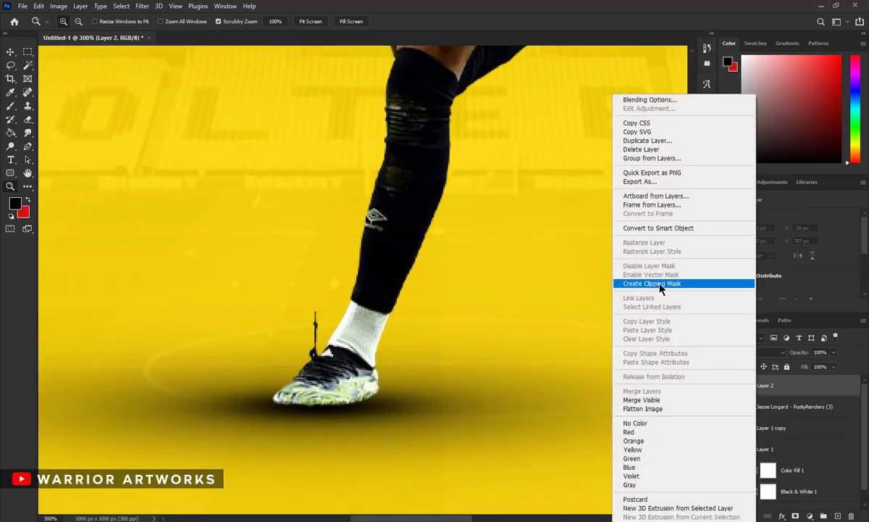
pyautogui.click(652, 284)
# - Paint soft low-flow black shading over the boot and white sock
pyautogui.press('b')
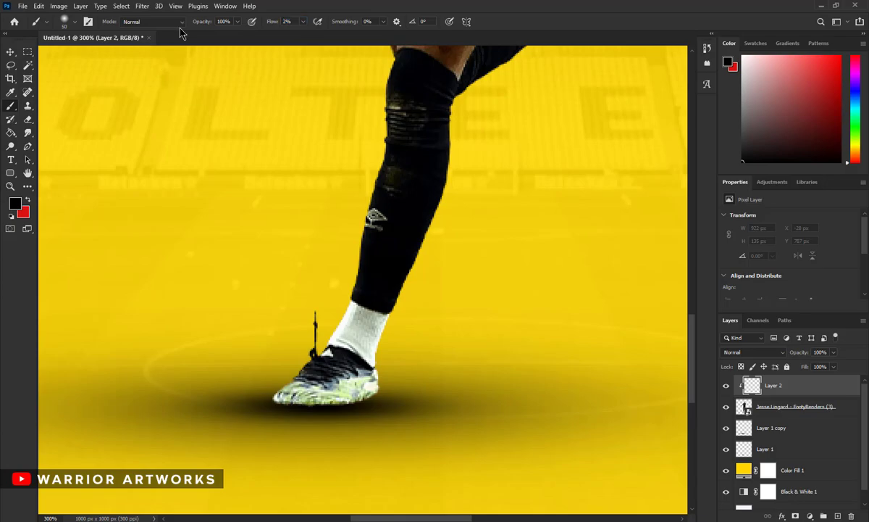
pyautogui.rightClick(583, 377)
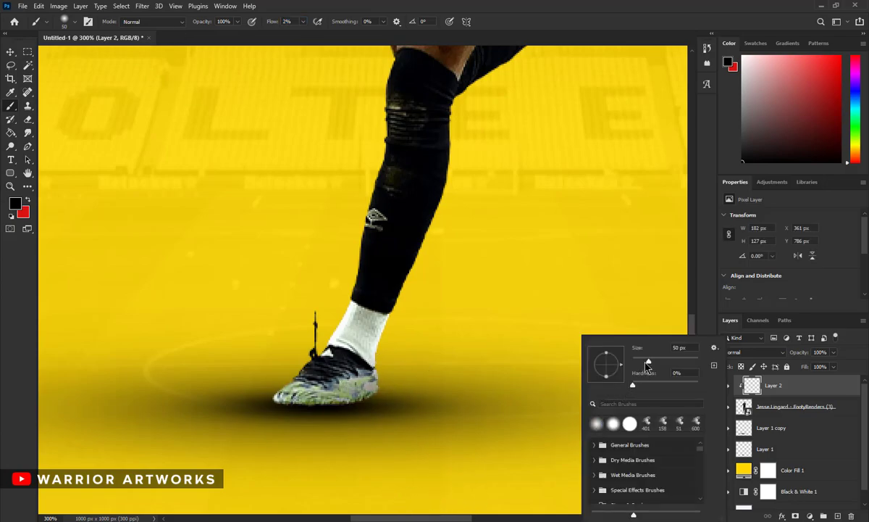
pyautogui.press('Return')
pyautogui.moveTo(340, 351)
pyautogui.mouseDown()
pyautogui.moveTo(307, 401)
pyautogui.moveTo(280, 367)
pyautogui.mouseUp()
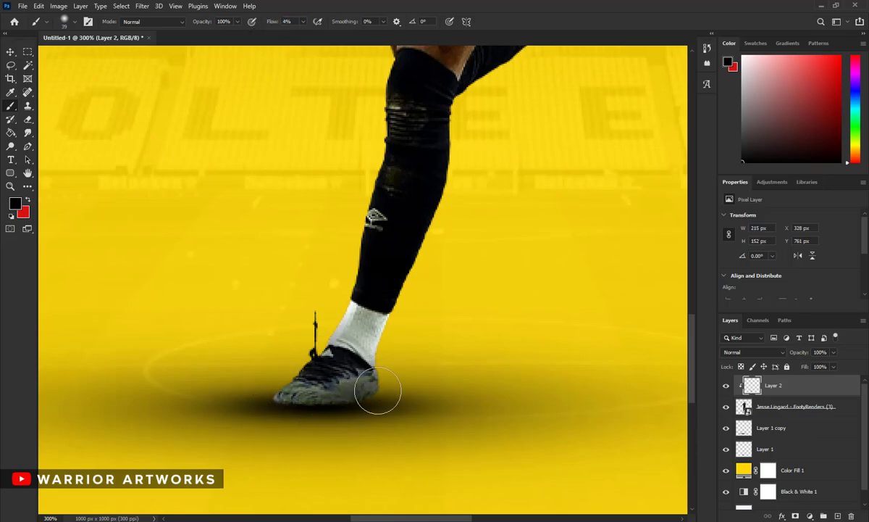
pyautogui.moveTo(377, 390); pyautogui.dragTo(262, 418)
pyautogui.moveTo(338, 410); pyautogui.dragTo(292, 444)
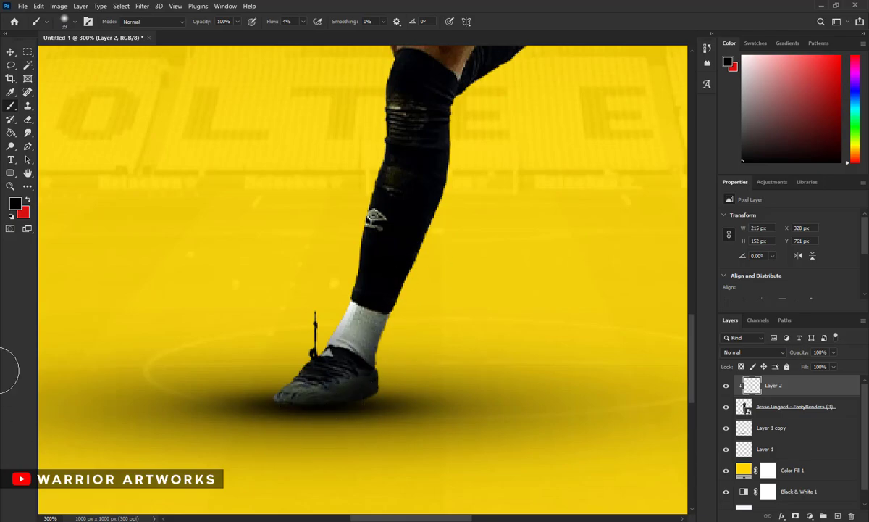
pyautogui.rightClick(455, 402)
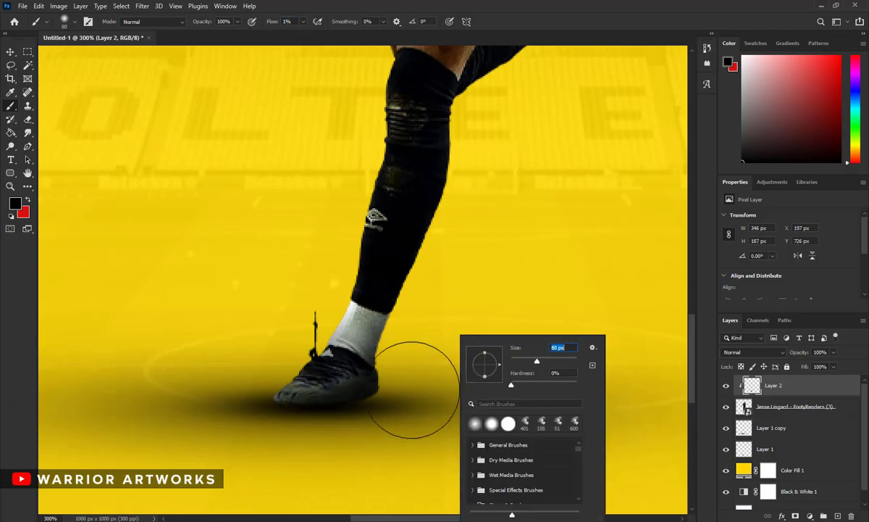
pyautogui.press('Return')
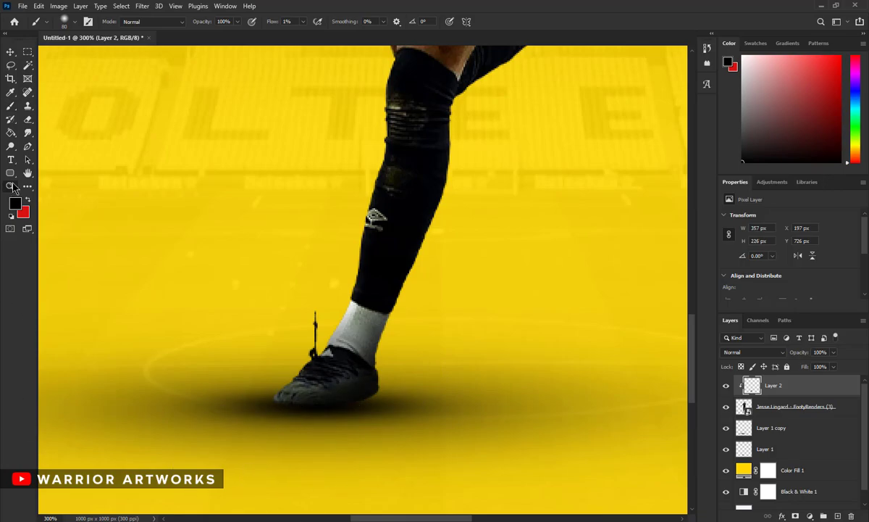
# - Zoom out to show the whole player
pyautogui.click(10, 187)
pyautogui.click(310, 21)
pyautogui.moveTo(325, 307); pyautogui.dragTo(345, 327)
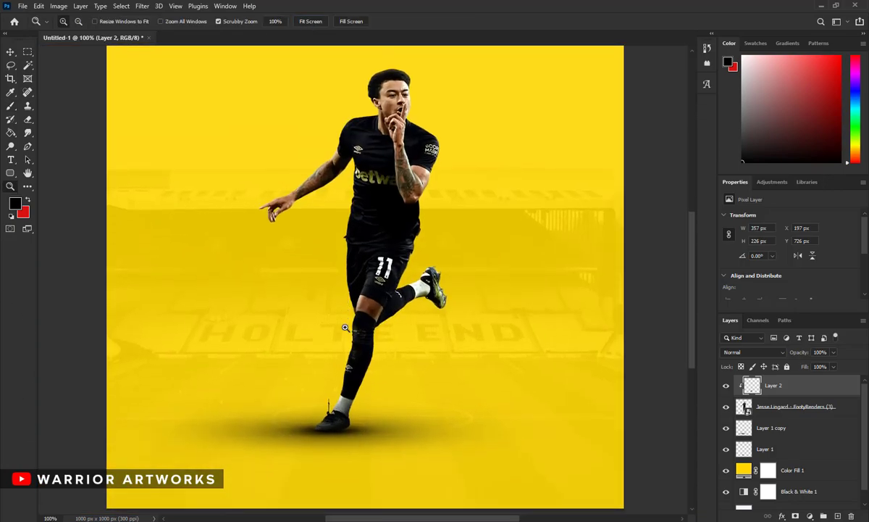
# - Fit the poster in the window, then zoom in on the player's face and chest
pyautogui.scroll(-1, 139, 243)
pyautogui.click(378, 288)
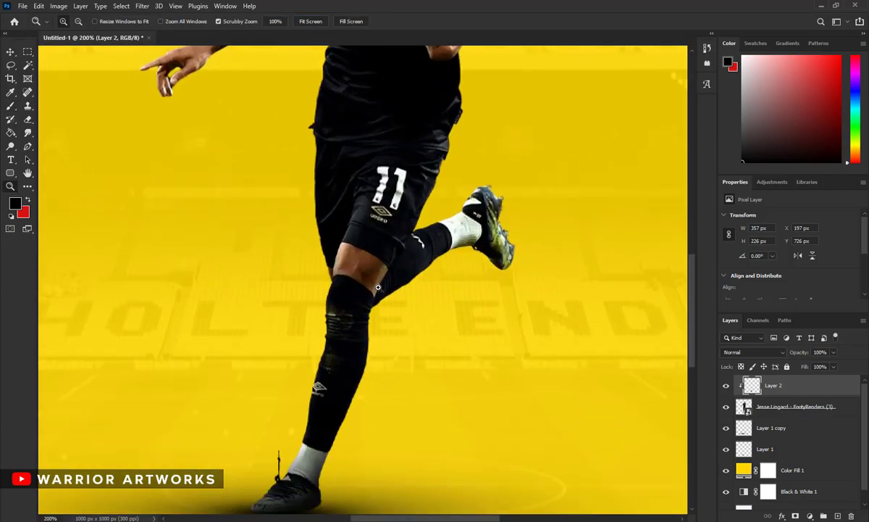
pyautogui.click(310, 21)
pyautogui.click(78, 21)
pyautogui.click(459, 297)
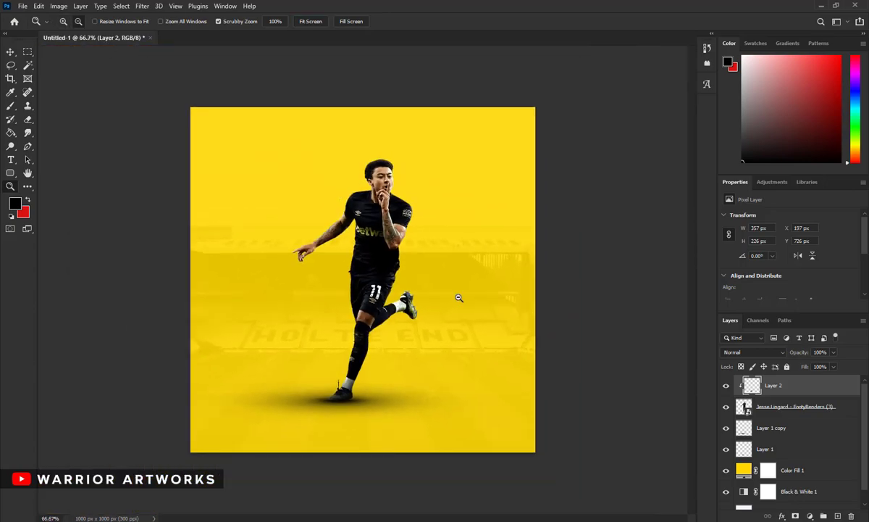
pyautogui.click(306, 22)
pyautogui.moveTo(430, 168); pyautogui.dragTo(389, 137)
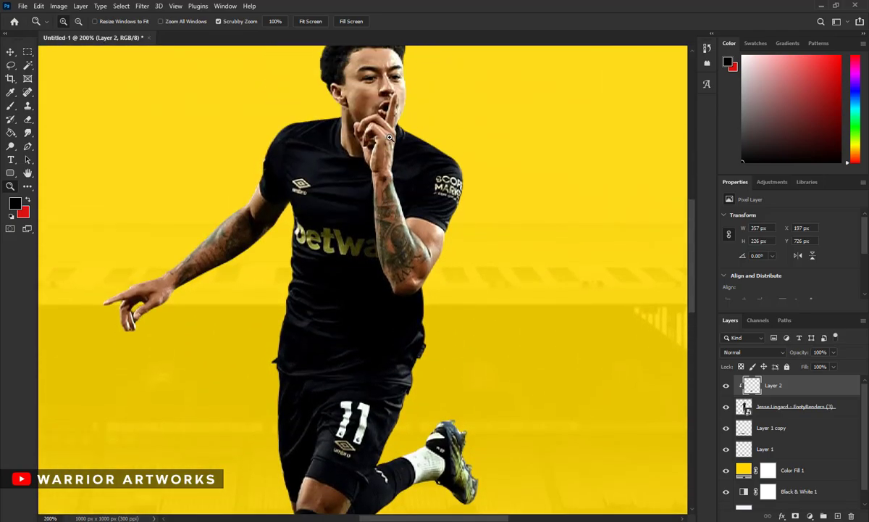
pyautogui.click(389, 137)
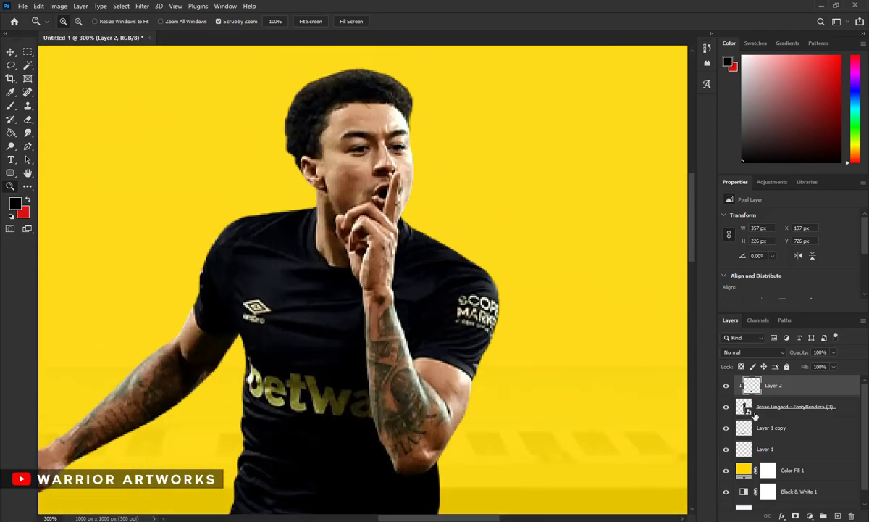
# - Add a Soft Light layer clipped to the player and set the background colour to white (ffffff)
pyautogui.click(797, 406)
pyautogui.hotkey('ctrl', 'shift', 'alt', 'n')
pyautogui.click(753, 352)
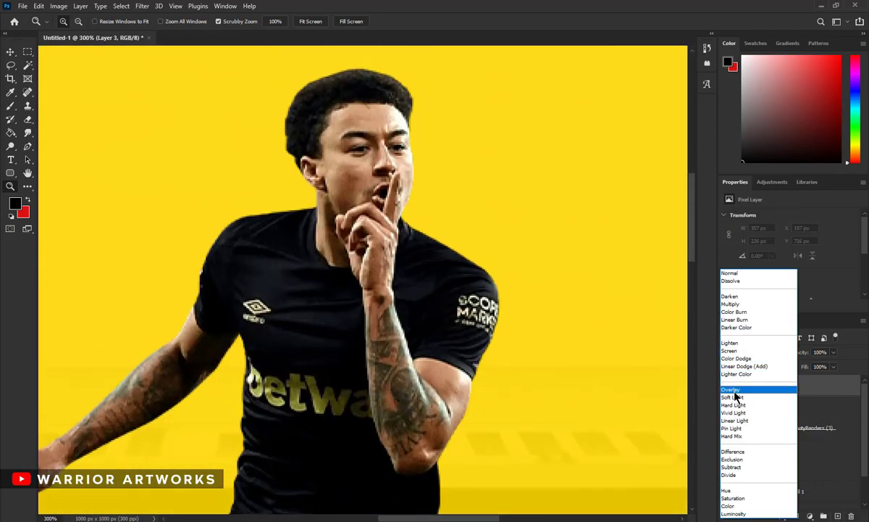
pyautogui.click(737, 394)
pyautogui.click(24, 211)
pyautogui.write('ffffff')
pyautogui.press('Return')
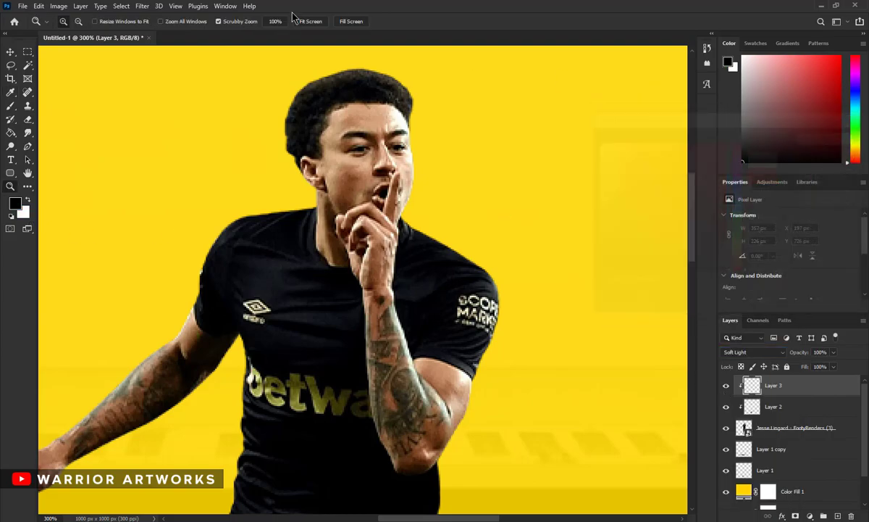
# - Shade the face, neck and arms with a 23 px soft brush, then fit the poster in view
pyautogui.press('b')
pyautogui.rightClick(560, 217)
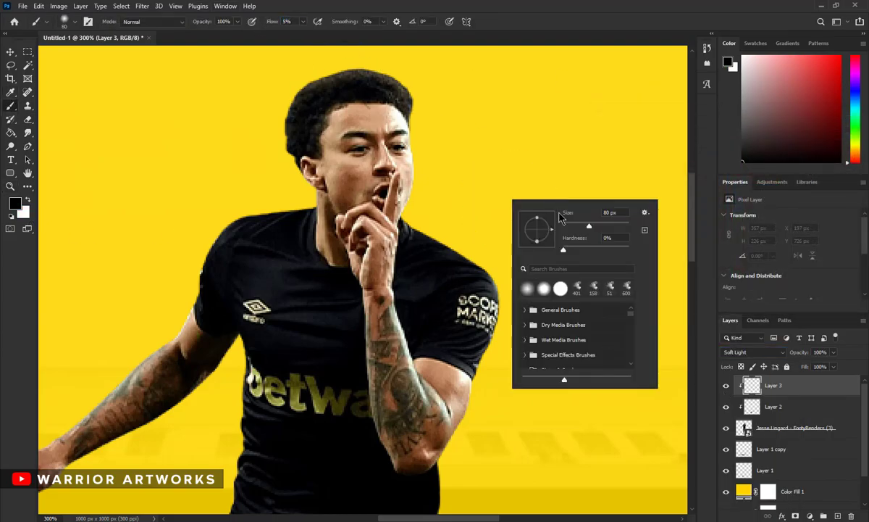
pyautogui.press('Return')
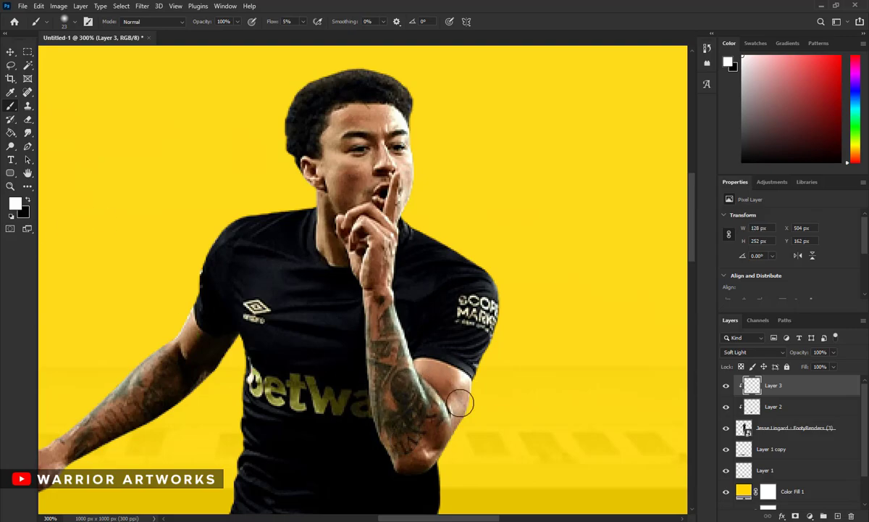
pyautogui.scroll(1, 455, 409)
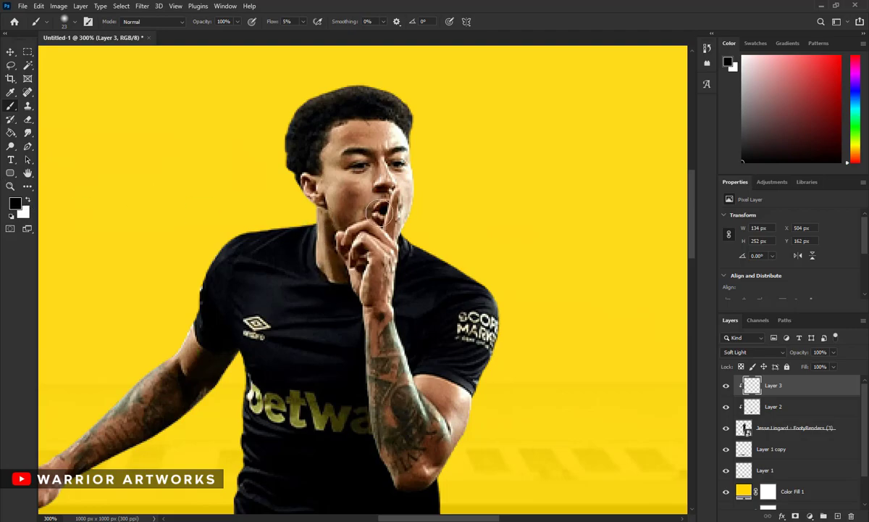
pyautogui.click(10, 186)
pyautogui.click(310, 21)
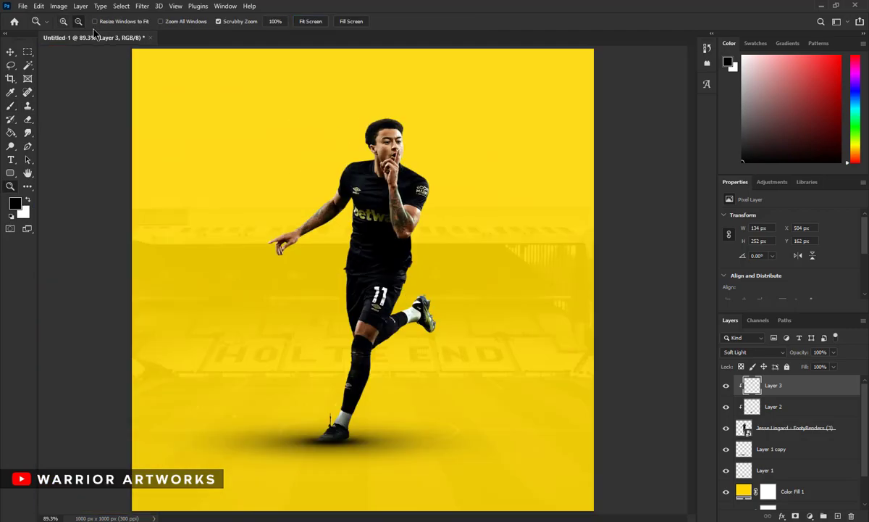
# - Add the text LINGARD on a type layer above the shadow copy, behind the player
pyautogui.keyDown('alt'); pyautogui.click(307, 202); pyautogui.keyUp('alt')
pyautogui.click(786, 453)
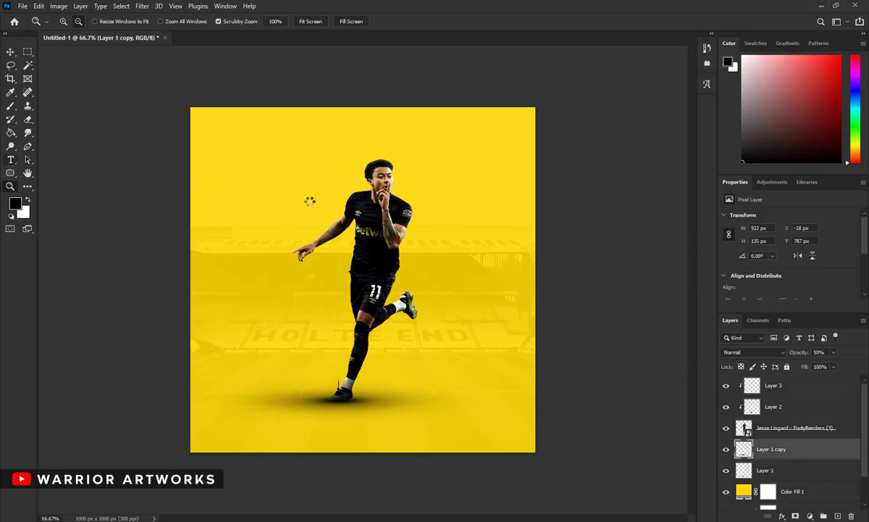
pyautogui.press('t')
pyautogui.click(305, 199)
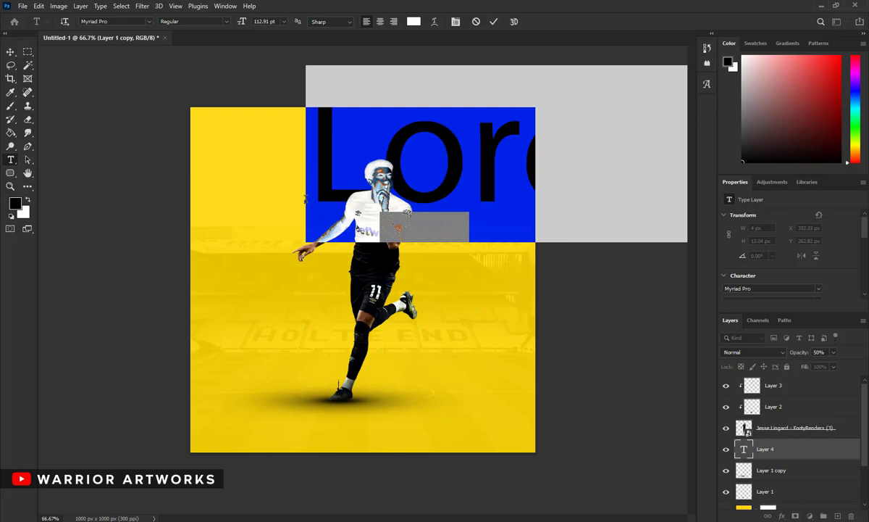
pyautogui.press('BackSpace')
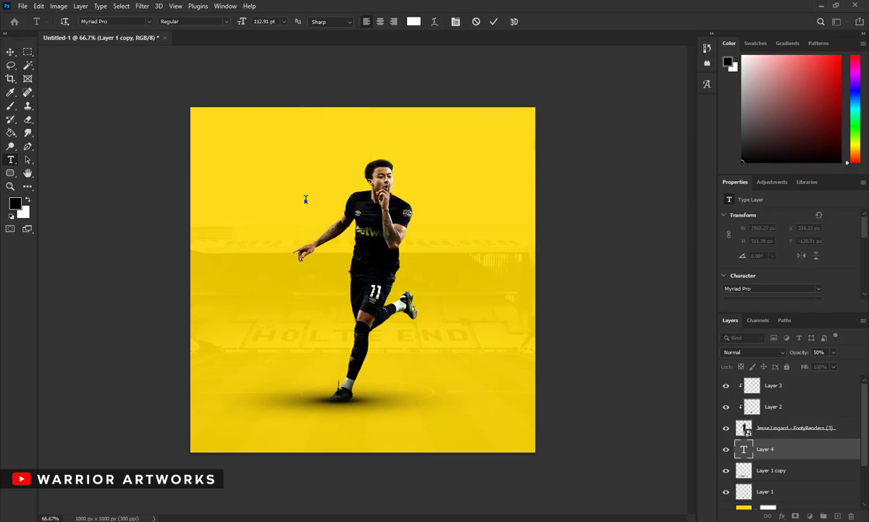
pyautogui.write('LINGA')
pyautogui.click(494, 21)
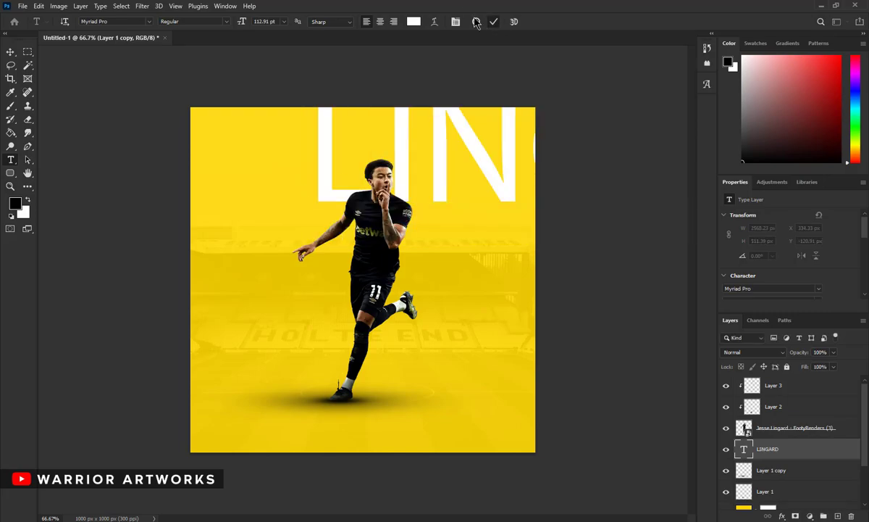
# - Set LINGARD in Compacta BT at about 68 pt
pyautogui.click(148, 21)
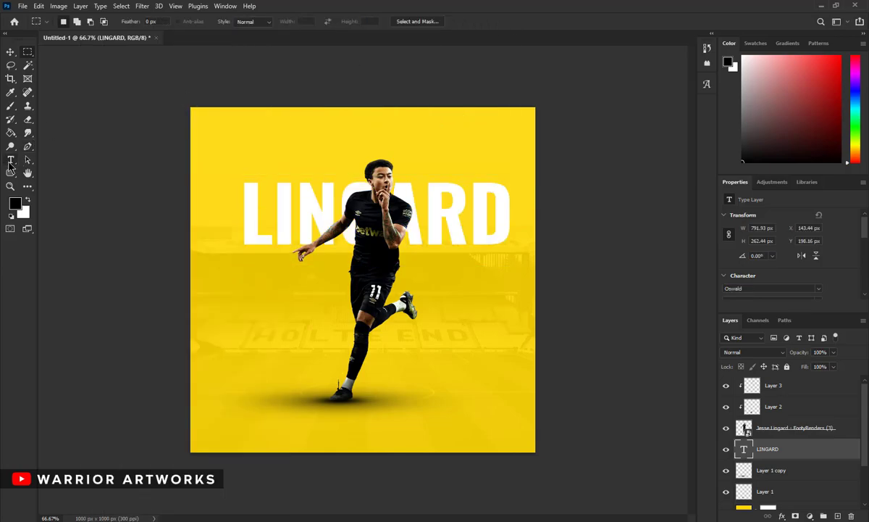
pyautogui.click(11, 161)
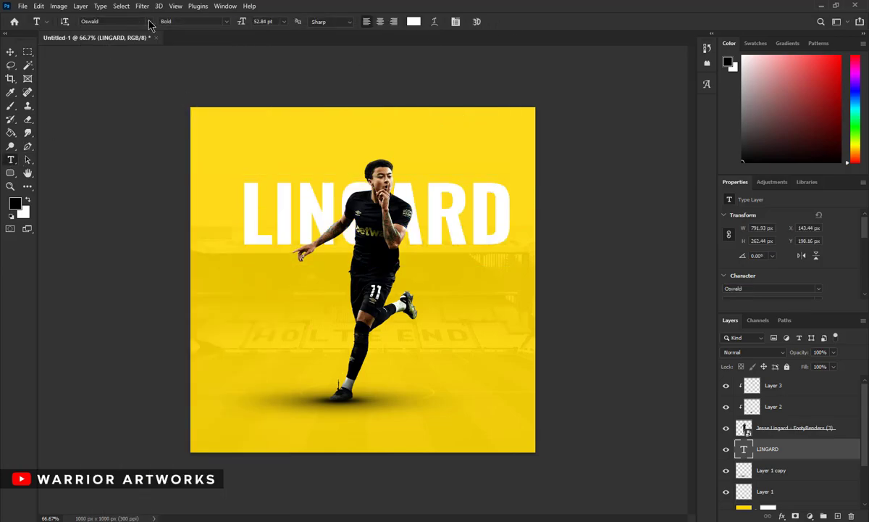
pyautogui.click(148, 21)
pyautogui.click(188, 67)
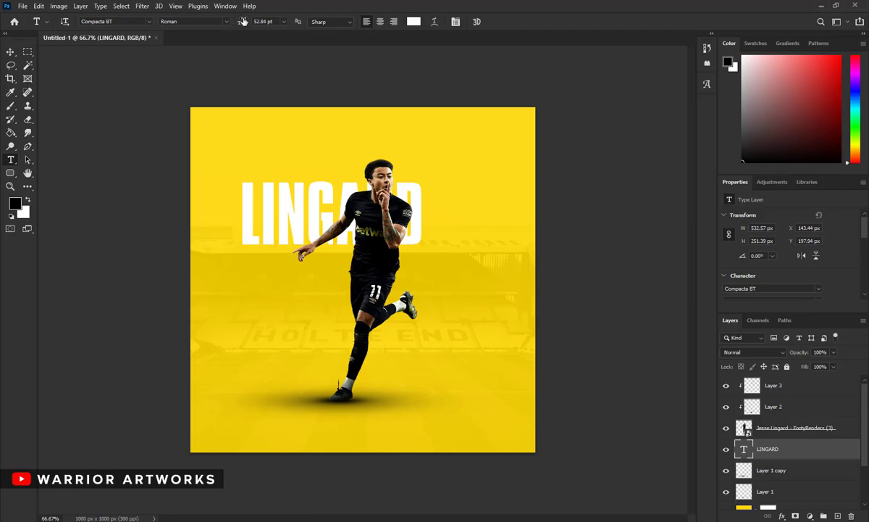
pyautogui.moveTo(243, 22); pyautogui.dragTo(250, 20)
# - Stretch the LINGARD text wider across the upper poster
pyautogui.click(28, 52)
pyautogui.rightClick(421, 154)
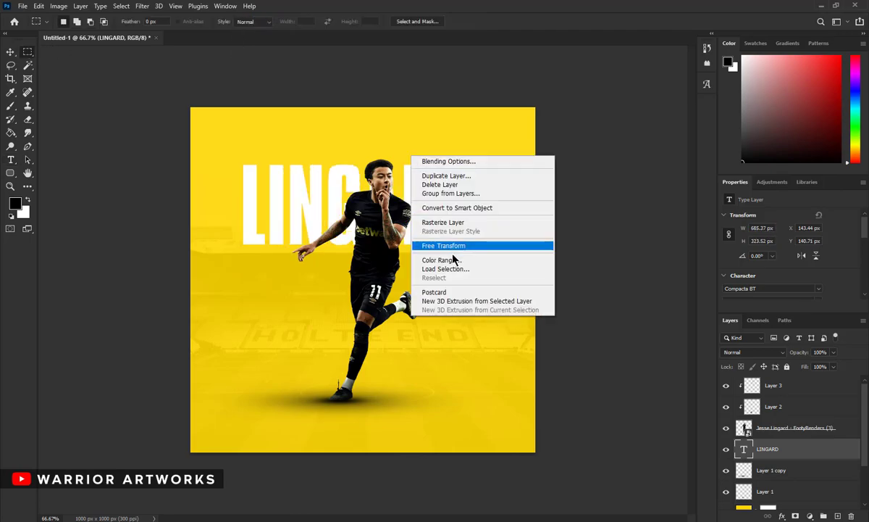
pyautogui.click(452, 246)
pyautogui.moveTo(395, 185); pyautogui.dragTo(405, 192)
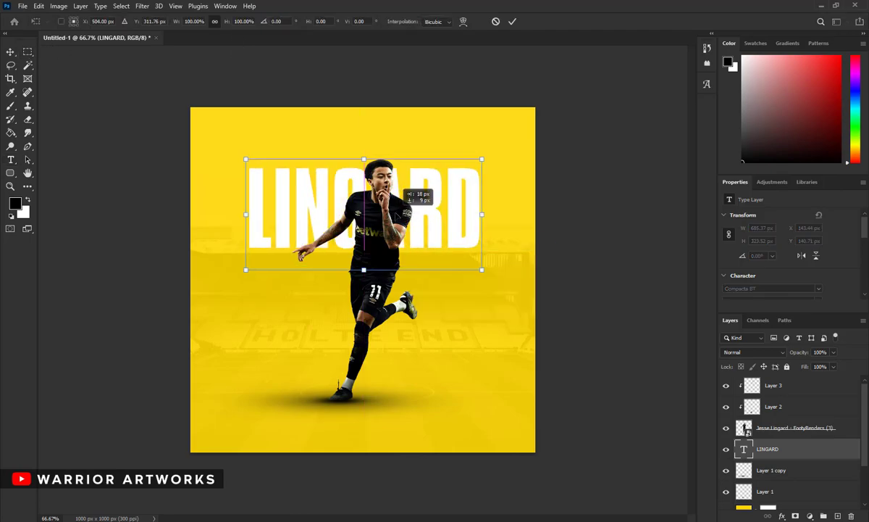
pyautogui.click(512, 21)
# - Make the LINGARD text pure black
pyautogui.click(796, 273)
pyautogui.moveTo(610, 252); pyautogui.dragTo(572, 277)
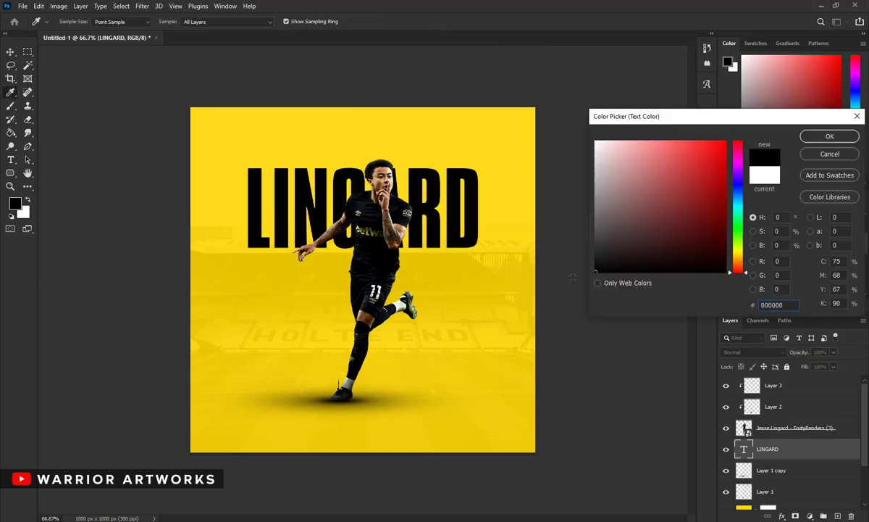
pyautogui.click(829, 136)
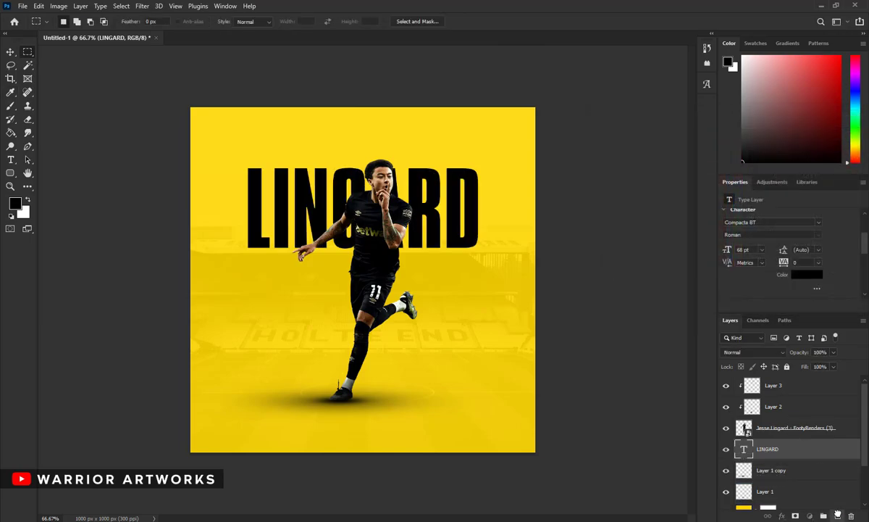
# - Duplicate LINGARD twice, stacking three lines one below another
pyautogui.hotkey('ctrl', 'j')
pyautogui.click(10, 52)
pyautogui.moveTo(321, 214); pyautogui.dragTo(322, 294)
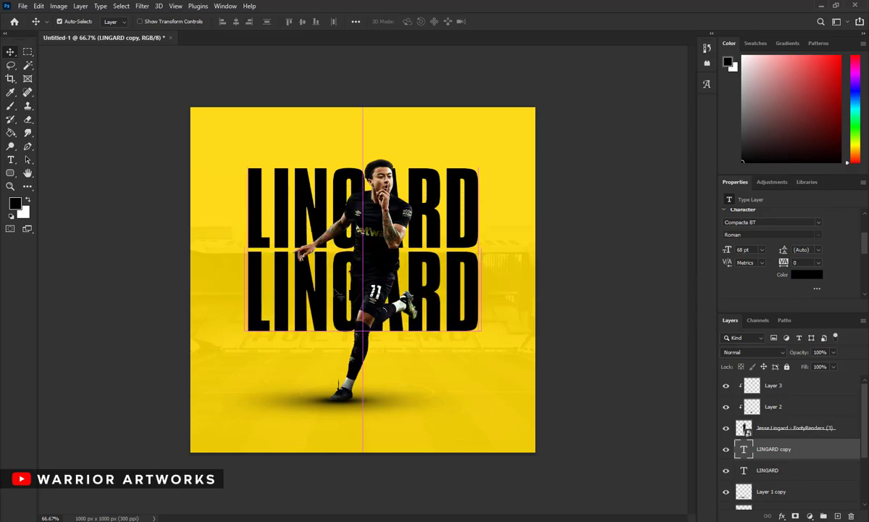
pyautogui.moveTo(775, 449); pyautogui.dragTo(824, 515)
pyautogui.moveTo(442, 296); pyautogui.dragTo(425, 380)
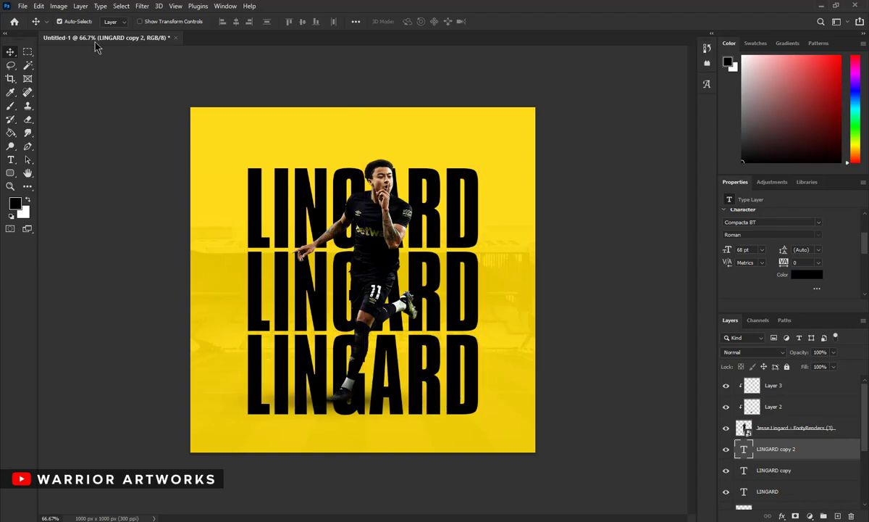
# - Scale all three LINGARD lines to 87.64%, nudge them up, and add an empty layer above
pyautogui.click(27, 52)
pyautogui.keyDown('shift'); pyautogui.click(793, 491); pyautogui.keyUp('shift')
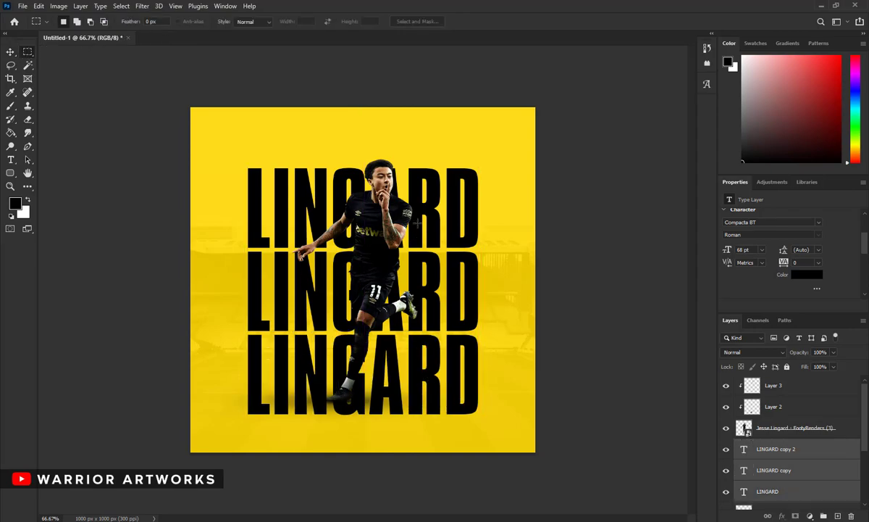
pyautogui.rightClick(387, 205)
pyautogui.click(461, 316)
pyautogui.moveTo(362, 165); pyautogui.dragTo(362, 197)
pyautogui.moveTo(383, 231); pyautogui.dragTo(383, 206)
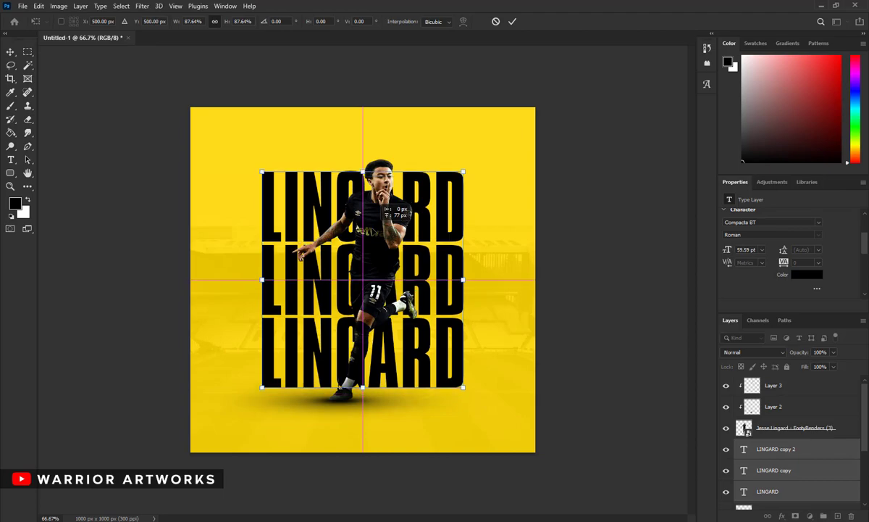
pyautogui.click(512, 21)
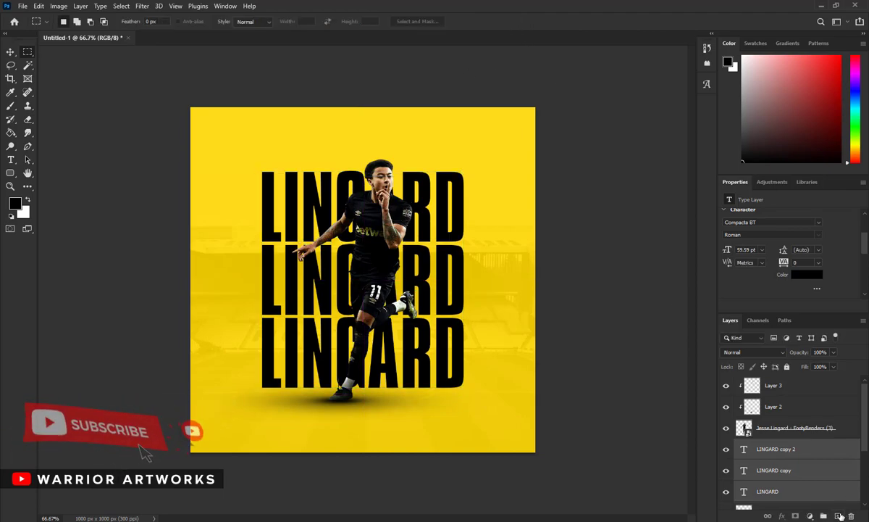
pyautogui.click(775, 449)
pyautogui.hotkey('ctrl', 'shift', 'alt', 'n')
# - Copy the yellow hex code ffd800 from Color Fill 1's colour picker
pyautogui.click(10, 92)
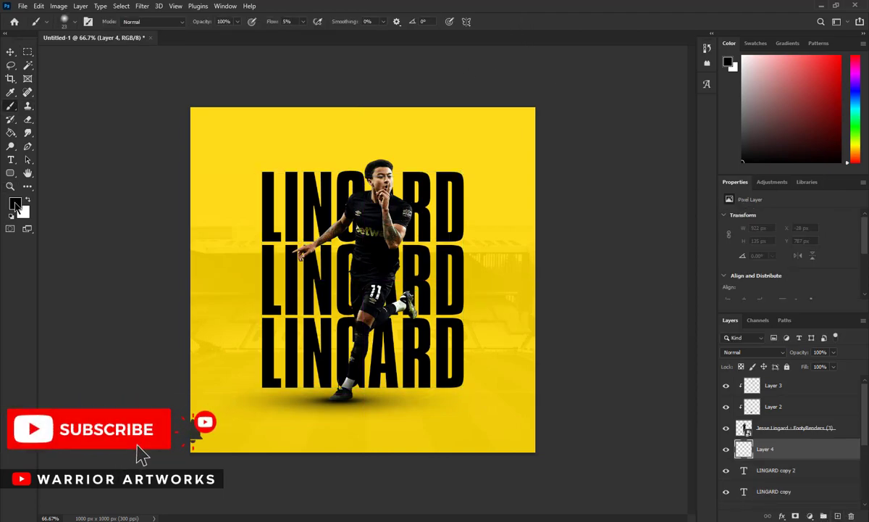
pyautogui.click(15, 204)
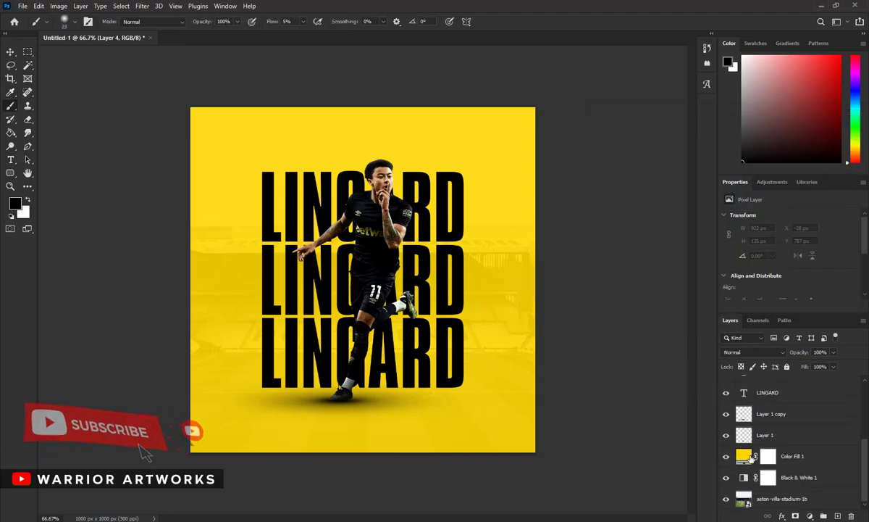
pyautogui.rightClick(772, 305)
pyautogui.click(772, 339)
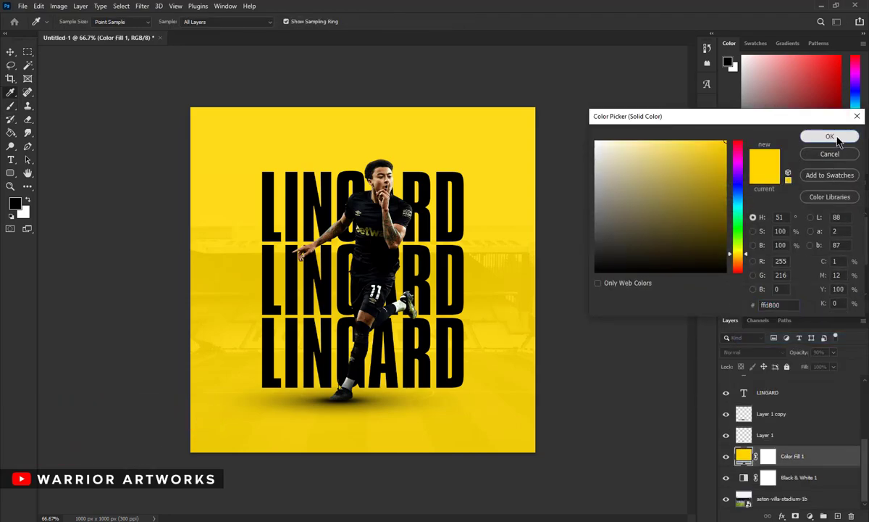
pyautogui.click(808, 136)
# - Add new Layer 5 and set the foreground colour to the pasted yellow ffd800
pyautogui.scroll(2, 794, 402)
pyautogui.click(837, 515)
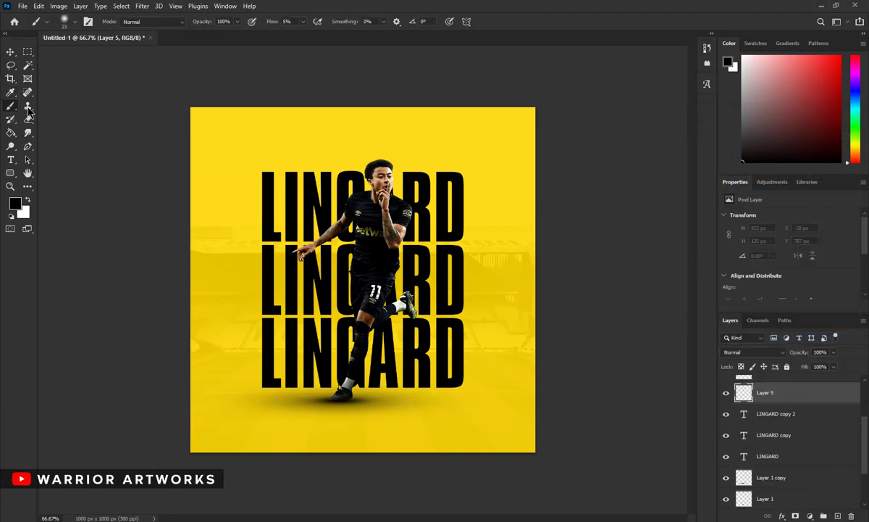
pyautogui.rightClick(421, 301)
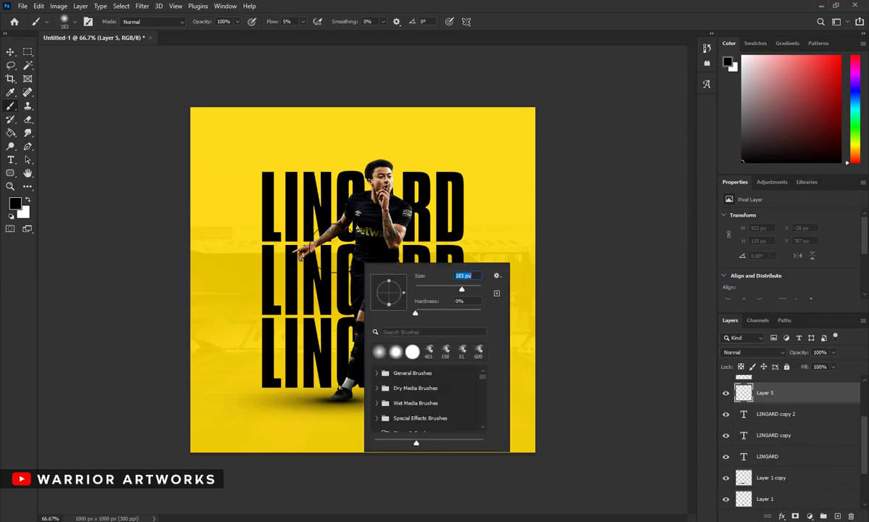
pyautogui.click(76, 205)
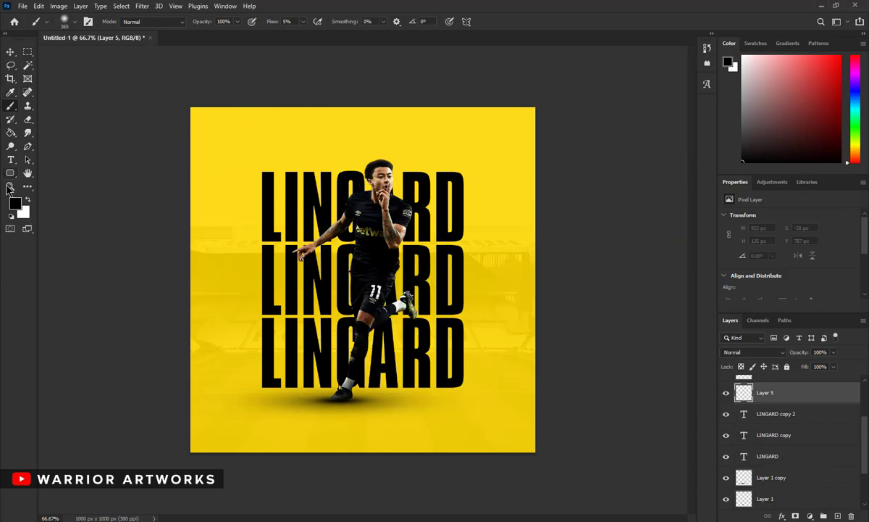
pyautogui.click(15, 203)
pyautogui.rightClick(775, 304)
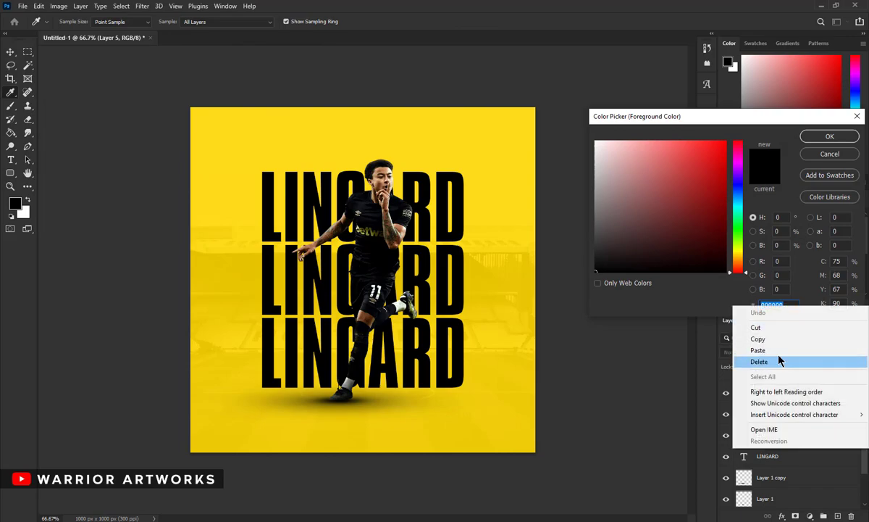
pyautogui.click(769, 349)
pyautogui.click(829, 136)
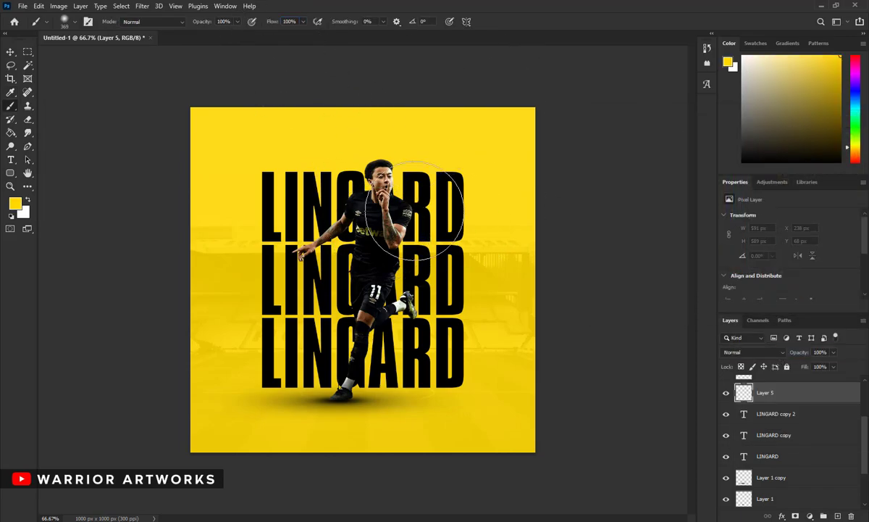
# - Try a yellow stroke over the letters, undo it, and lower the brush flow to 50%
pyautogui.moveTo(415, 210); pyautogui.dragTo(366, 310)
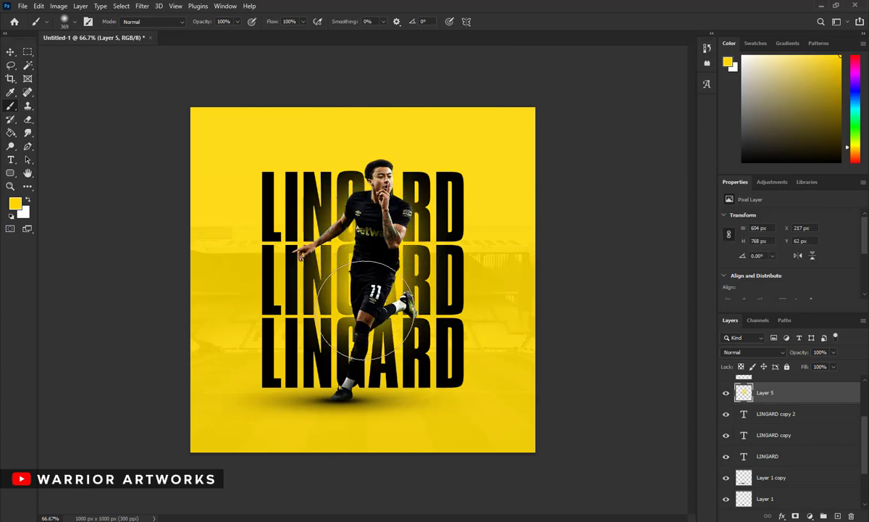
pyautogui.hotkey('ctrl', 'z')
pyautogui.rightClick(465, 179)
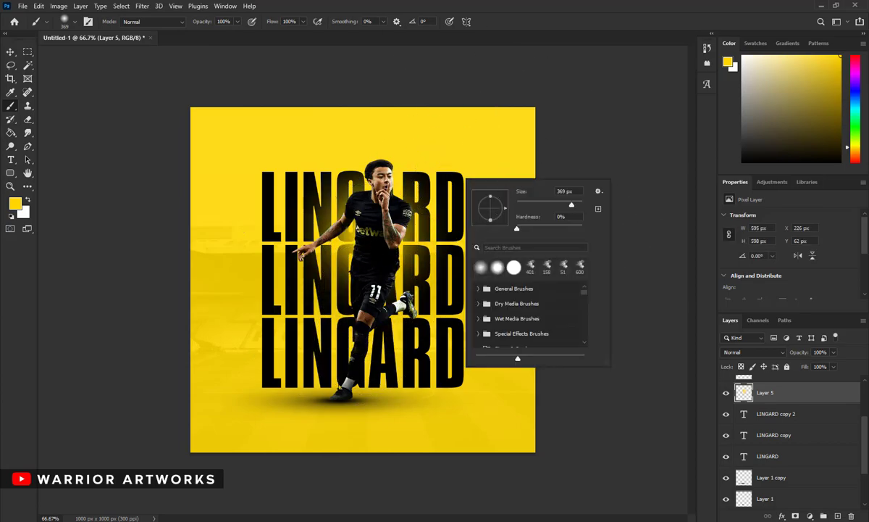
pyautogui.press('Escape')
pyautogui.rightClick(428, 227)
pyautogui.press('Escape')
pyautogui.hotkey('shift', '5')
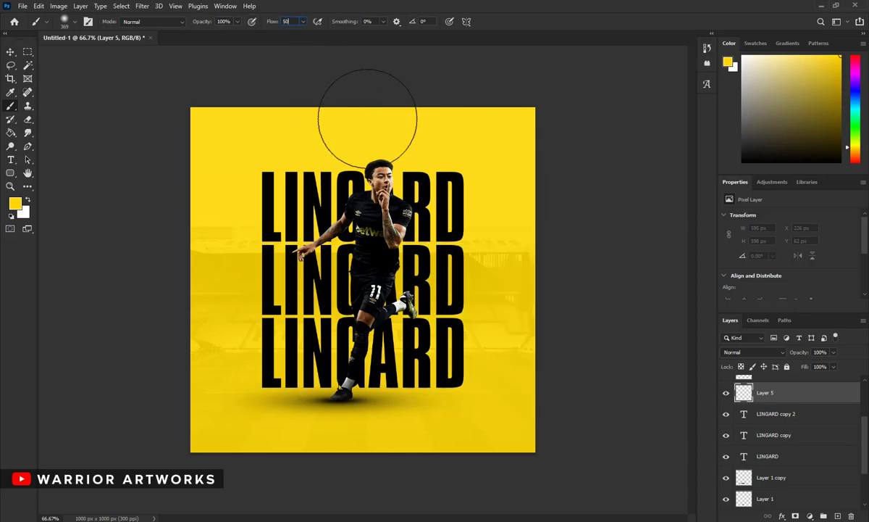
pyautogui.rightClick(439, 228)
pyautogui.press('Escape')
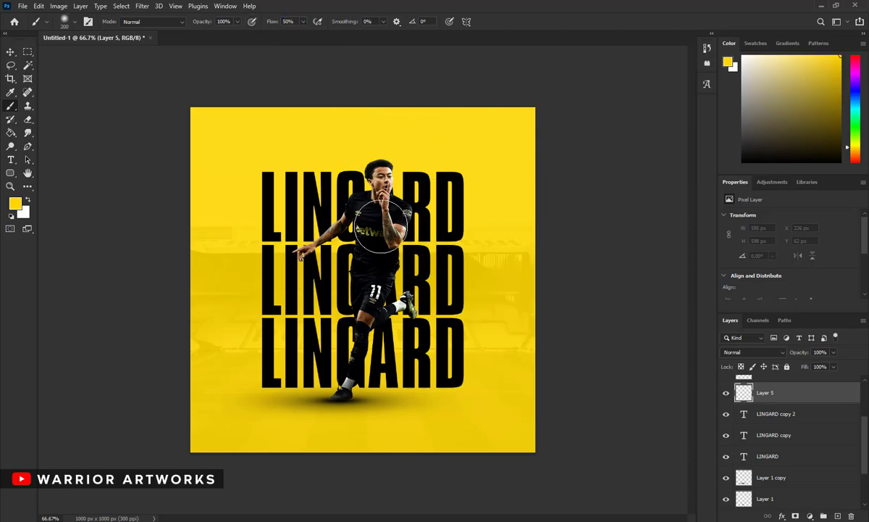
# - Softly paint yellow around the player's head and body, undoing the stroke near the legs
pyautogui.moveTo(382, 212); pyautogui.dragTo(380, 198)
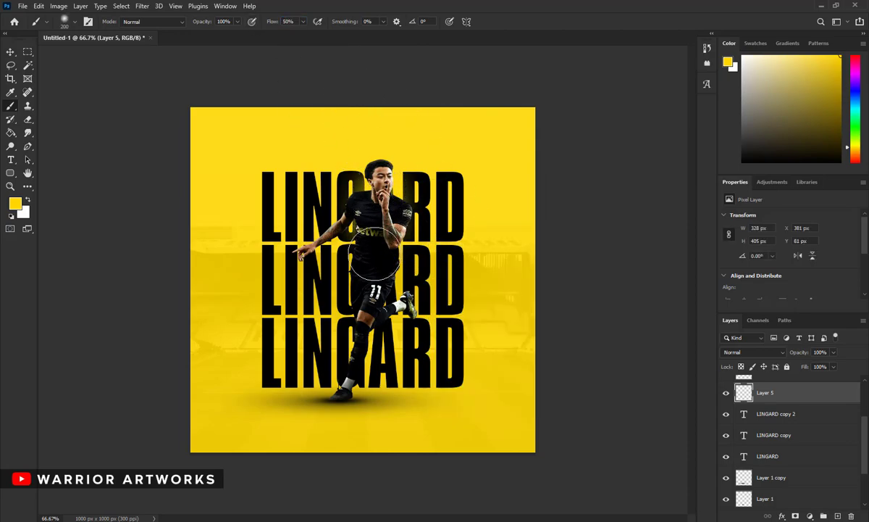
pyautogui.moveTo(373, 251)
pyautogui.mouseDown()
pyautogui.moveTo(398, 300)
pyautogui.moveTo(370, 308)
pyautogui.mouseUp()
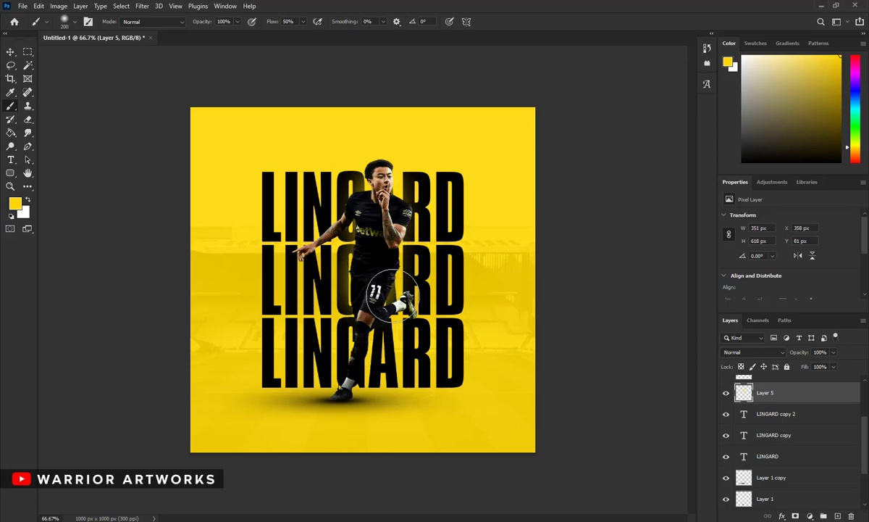
pyautogui.rightClick(392, 293)
pyautogui.moveTo(479, 321); pyautogui.dragTo(473, 322)
pyautogui.press('Return')
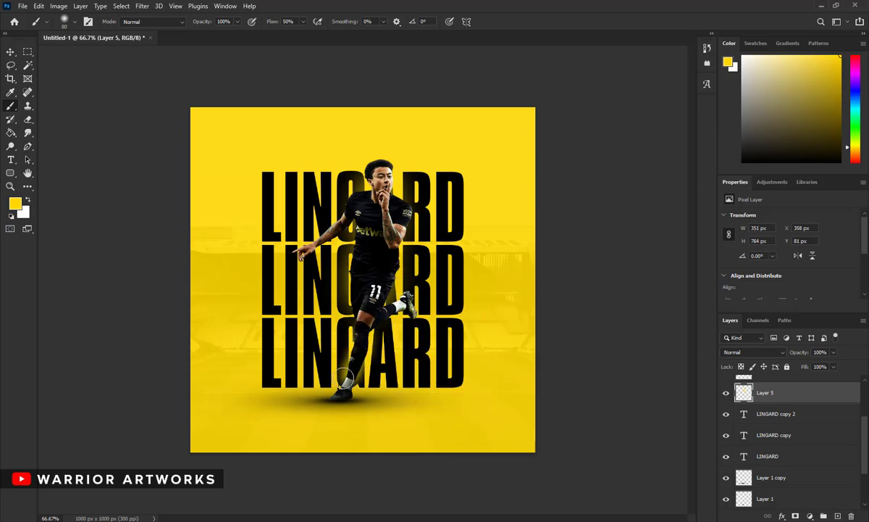
pyautogui.hotkey('ctrl', 'z')
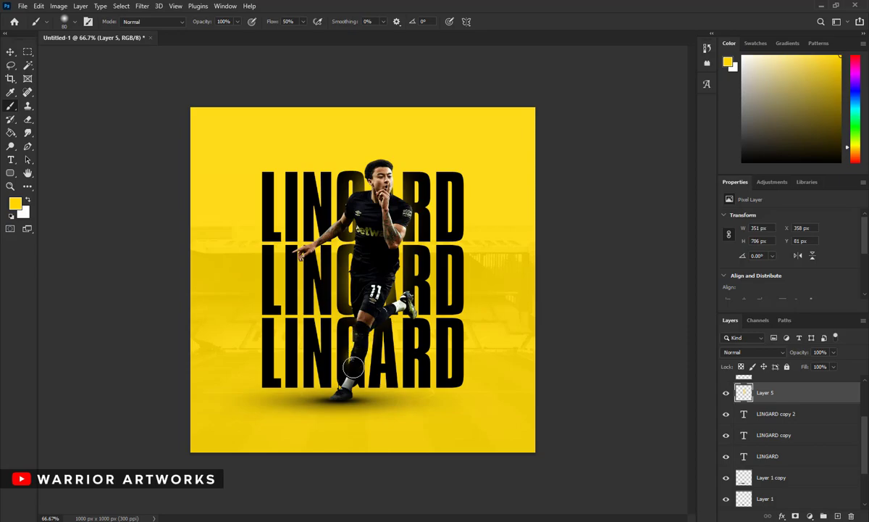
# - Wash faint yellow over letters near the legs and around the player with 250 and 500 px brushes
pyautogui.rightClick(421, 311)
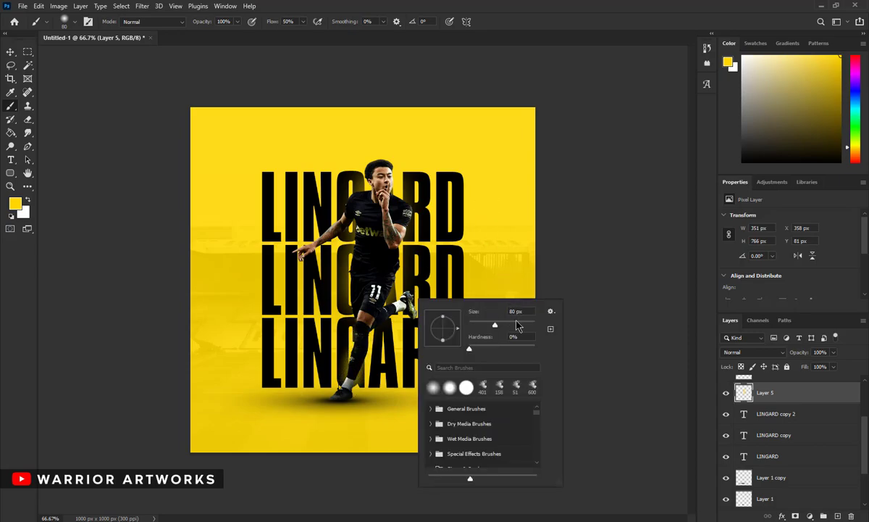
pyautogui.write('50')
pyautogui.press('Return')
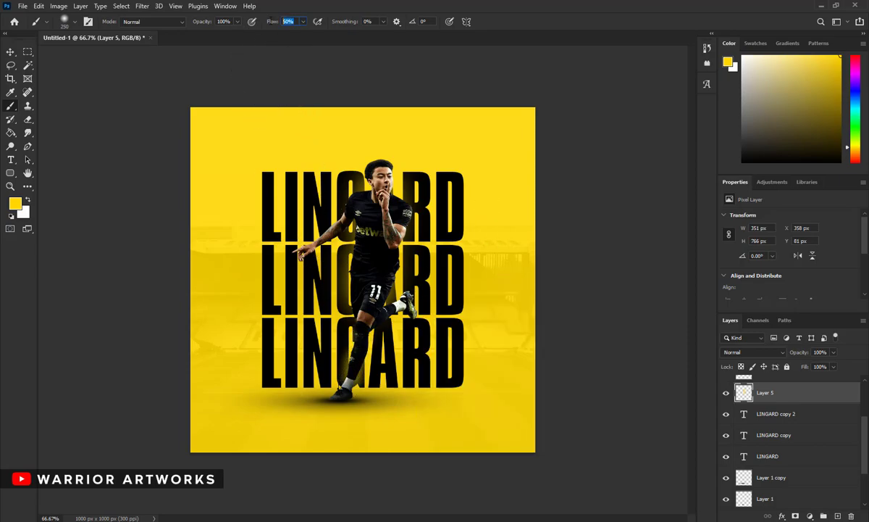
pyautogui.write('5')
pyautogui.moveTo(275, 78)
pyautogui.mouseDown()
pyautogui.moveTo(332, 311)
pyautogui.moveTo(344, 318)
pyautogui.moveTo(523, 221)
pyautogui.mouseUp()
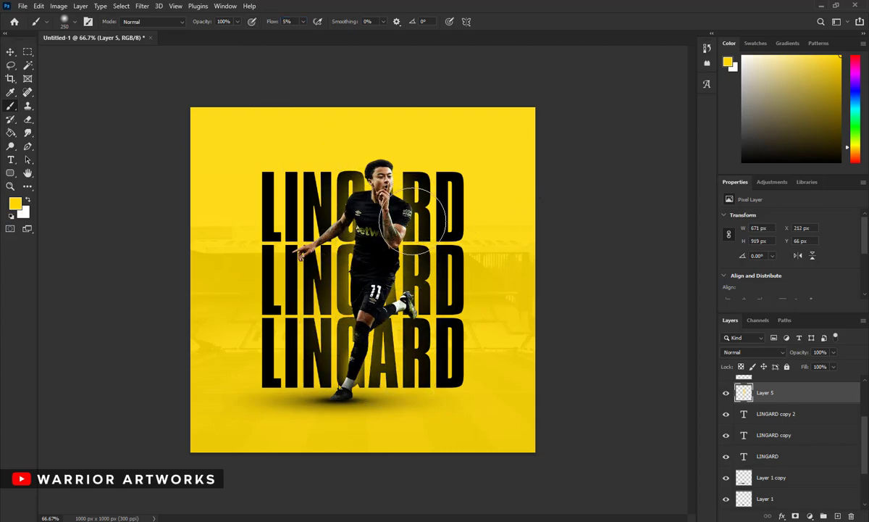
pyautogui.rightClick(427, 299)
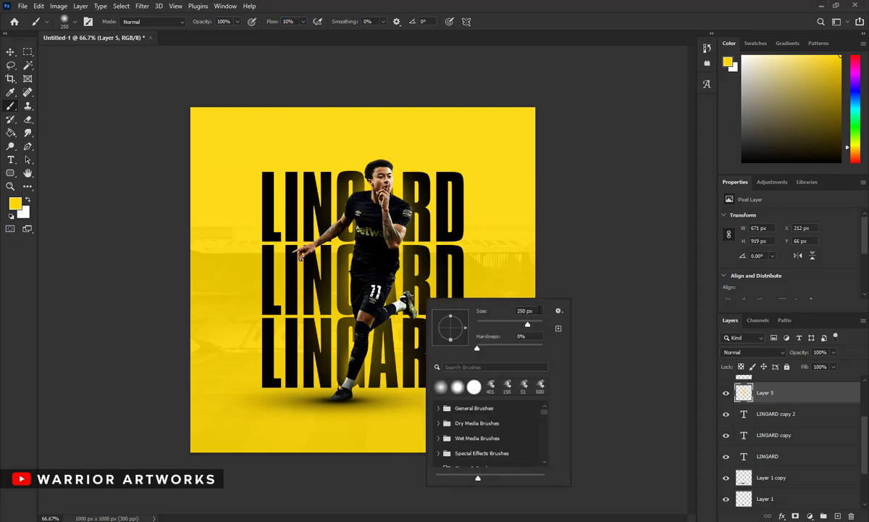
pyautogui.doubleClick(521, 310)
pyautogui.write('500')
pyautogui.press('Return')
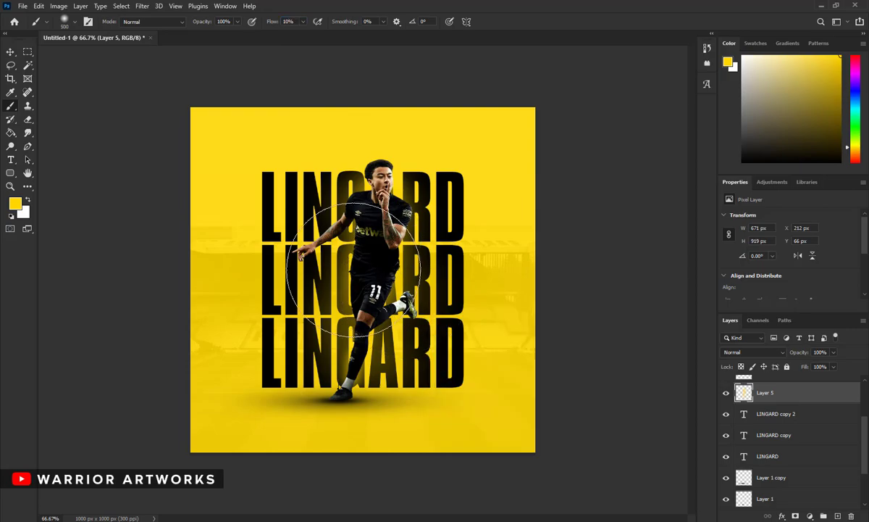
pyautogui.moveTo(341, 254)
pyautogui.mouseDown()
pyautogui.moveTo(383, 221)
pyautogui.moveTo(382, 152)
pyautogui.mouseUp()
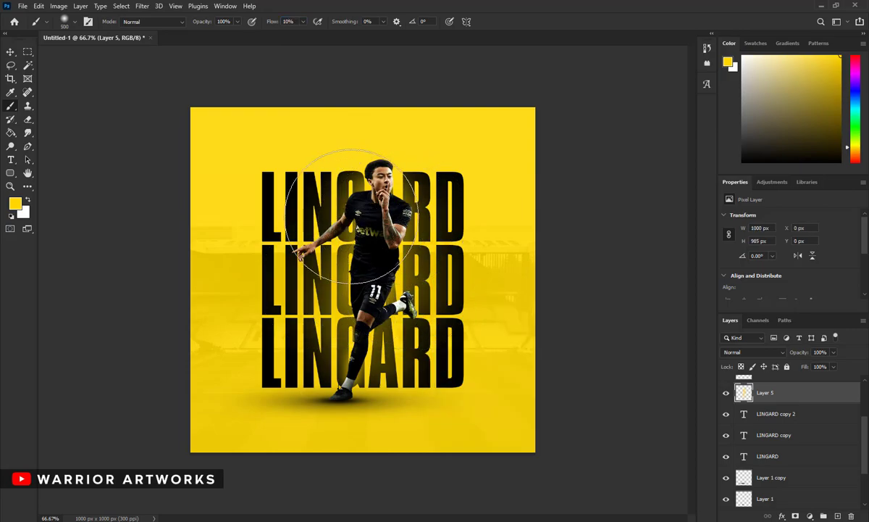
# - Zoom in on the player, create Layer 6 above Layer 4 and clip it to the player cutout
pyautogui.click(10, 186)
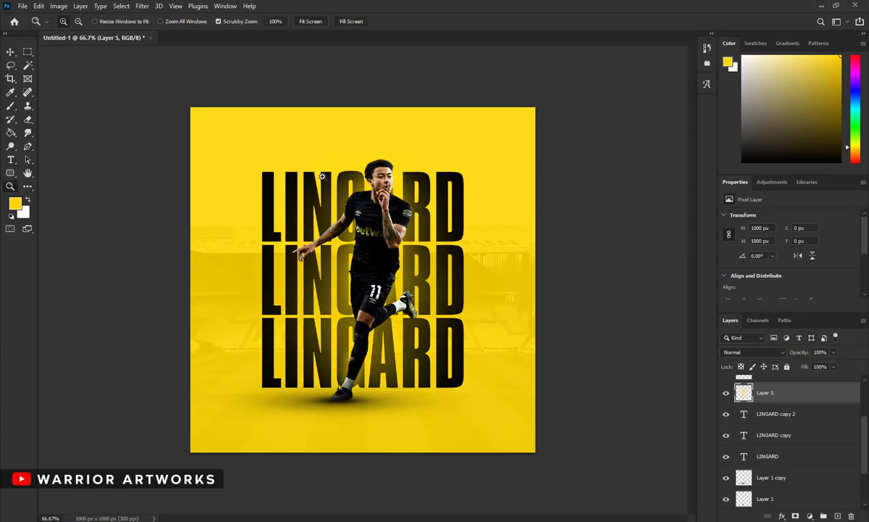
pyautogui.click(384, 224)
pyautogui.scroll(4, 788, 444)
pyautogui.click(787, 446)
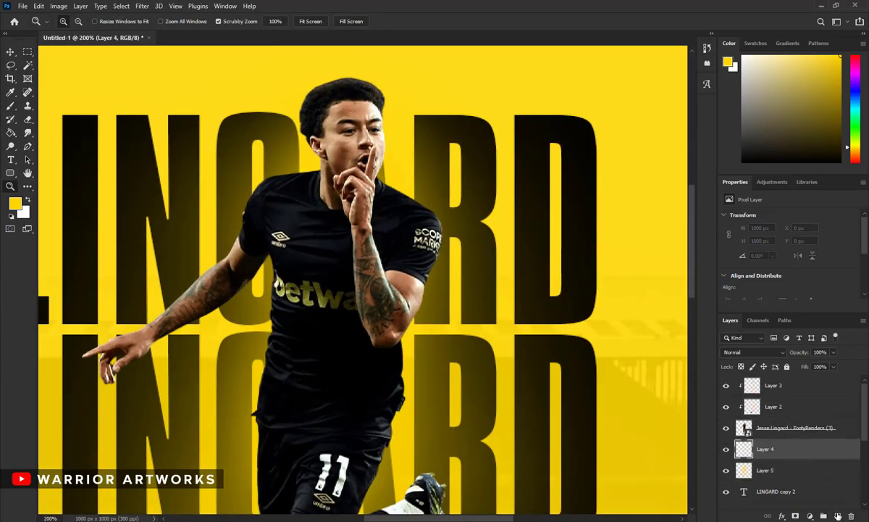
pyautogui.click(746, 390)
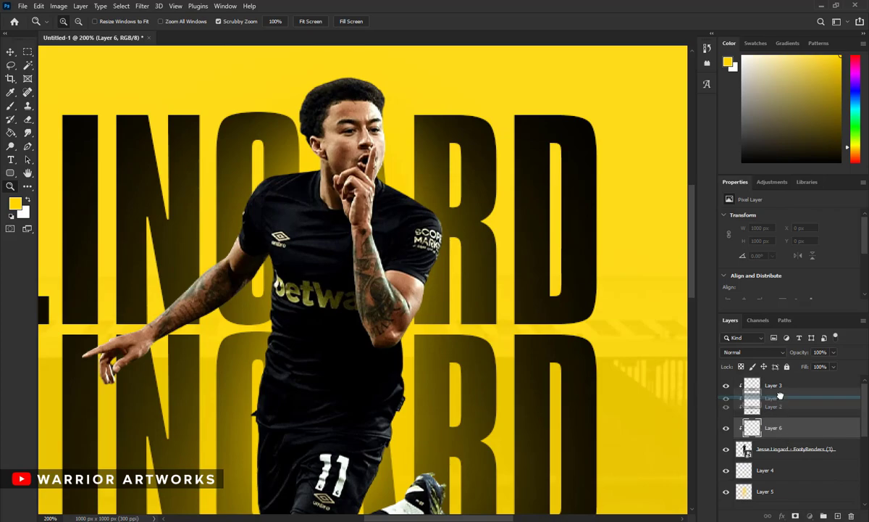
pyautogui.hotkey('ctrl', 'shift', 'alt', 'n')
pyautogui.press('b')
pyautogui.rightClick(592, 266)
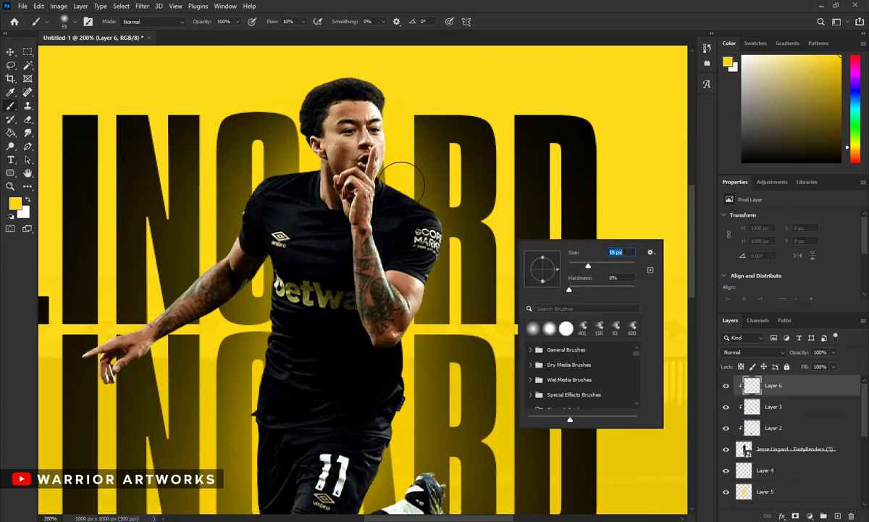
# - At 1% brush flow, paint faint yellow light over the shoulder, boot top and shin edge
pyautogui.moveTo(276, 23); pyautogui.dragTo(269, 23)
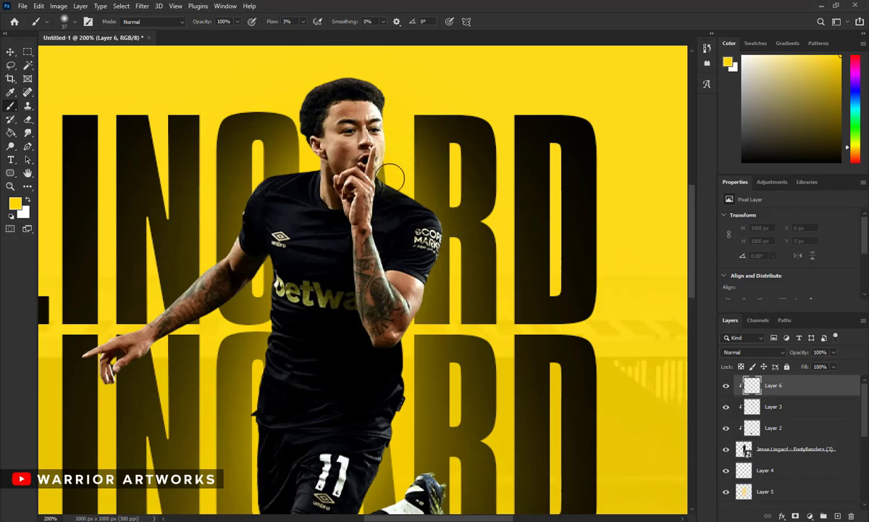
pyautogui.moveTo(390, 175); pyautogui.dragTo(435, 210)
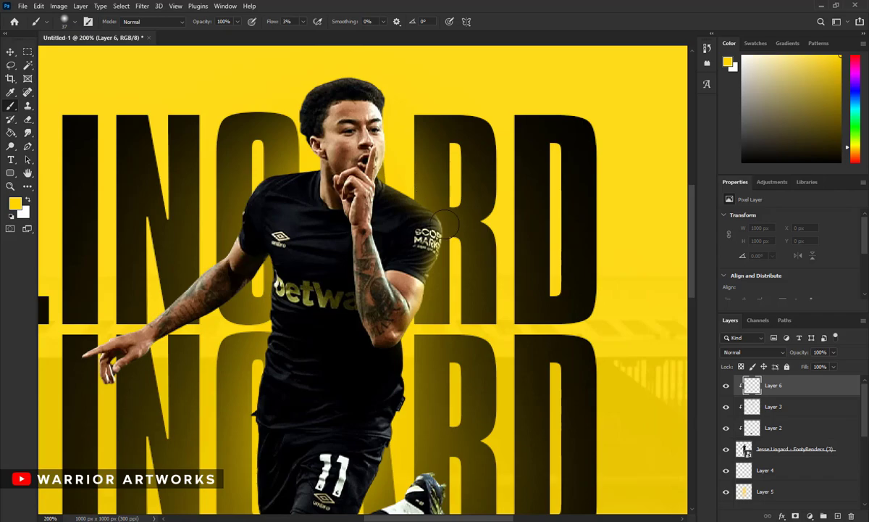
pyautogui.scroll(-2, 445, 224)
pyautogui.scroll(-1, 413, 230)
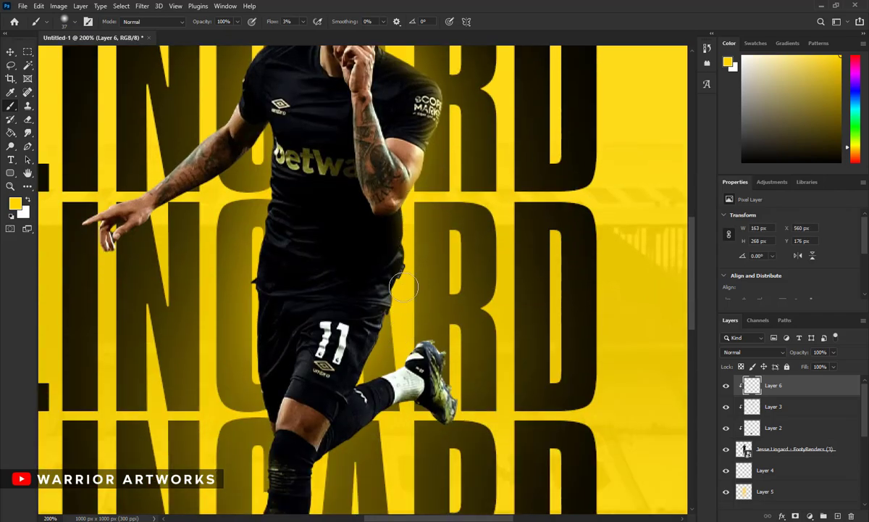
pyautogui.moveTo(430, 332); pyautogui.dragTo(436, 337)
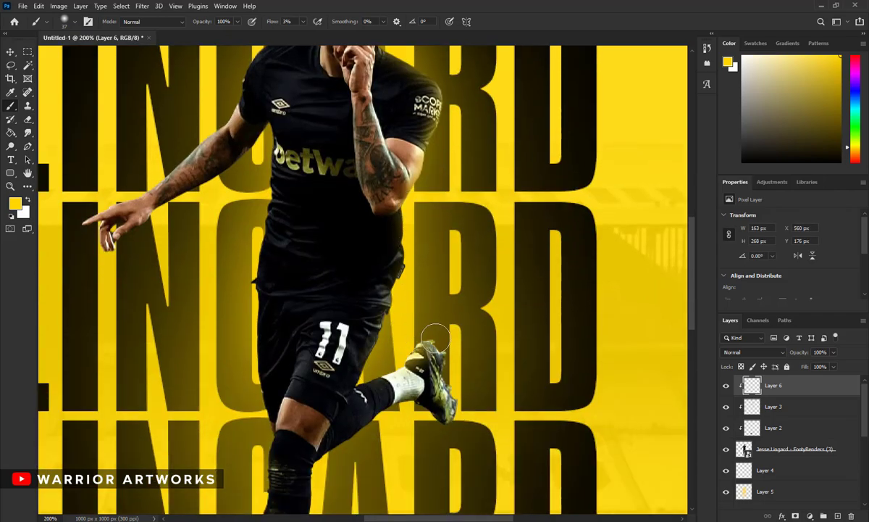
pyautogui.scroll(-3, 438, 291)
pyautogui.scroll(-1, 268, 230)
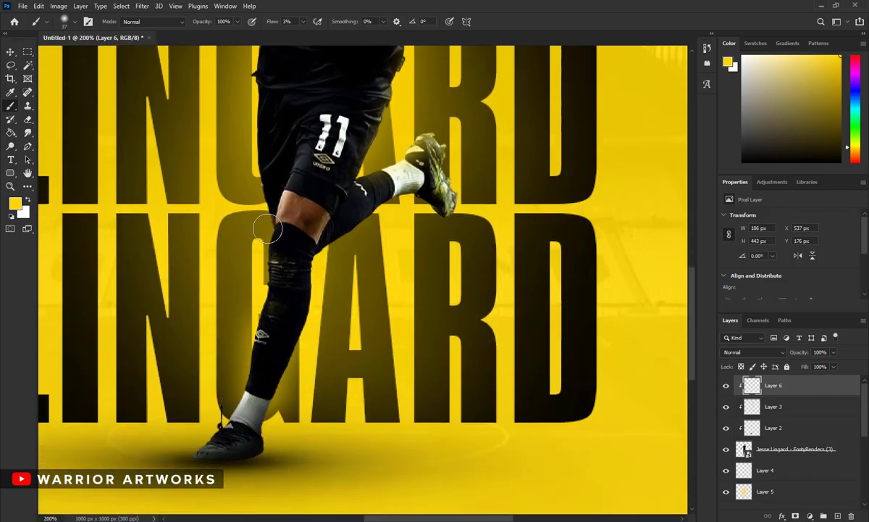
pyautogui.moveTo(258, 285)
pyautogui.mouseDown()
pyautogui.moveTo(217, 398)
pyautogui.moveTo(258, 225)
pyautogui.mouseUp()
# - Brighten the player's hair outline with faint yellow light
pyautogui.scroll(2, 254, 221)
pyautogui.scroll(1, 246, 220)
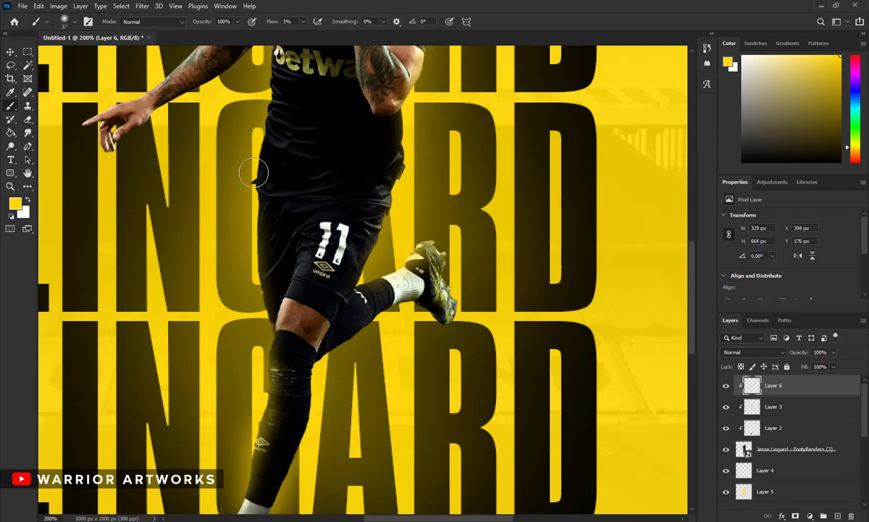
pyautogui.scroll(1, 232, 223)
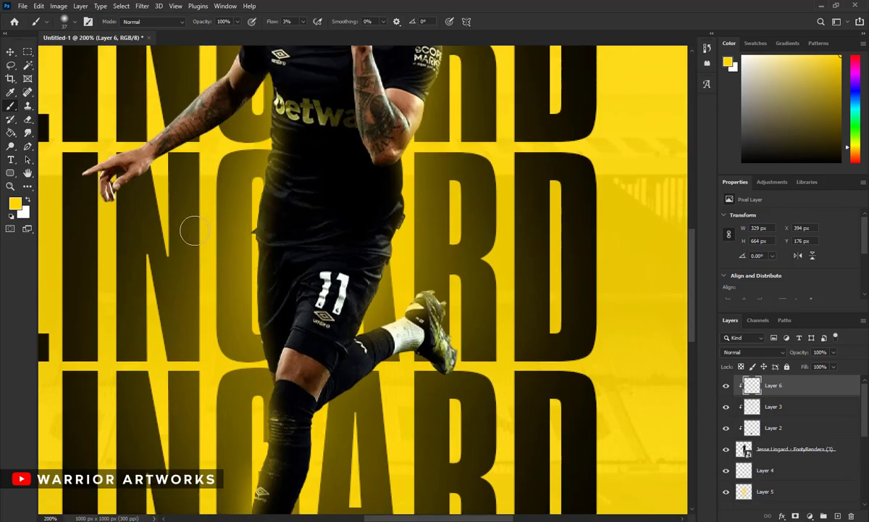
pyautogui.scroll(2, 223, 170)
pyautogui.scroll(2, 255, 167)
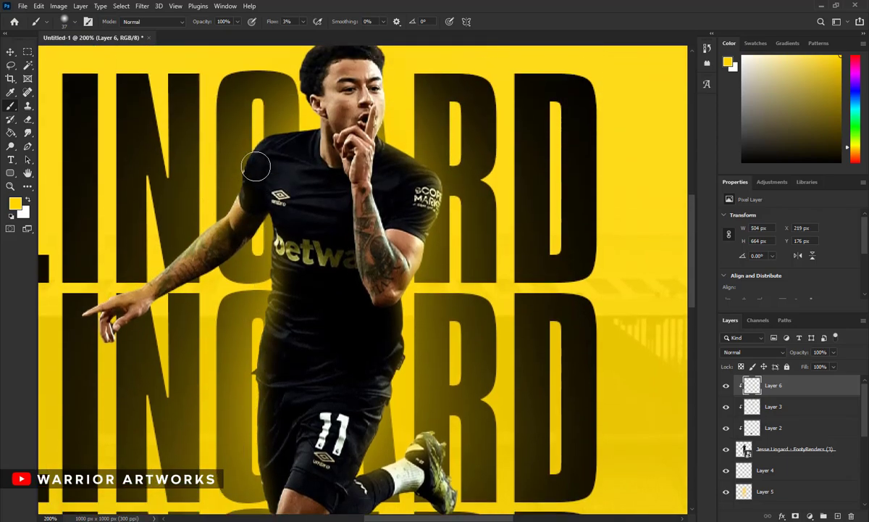
pyautogui.scroll(1, 244, 194)
pyautogui.moveTo(306, 135)
pyautogui.mouseDown()
pyautogui.moveTo(387, 98)
pyautogui.moveTo(317, 137)
pyautogui.mouseUp()
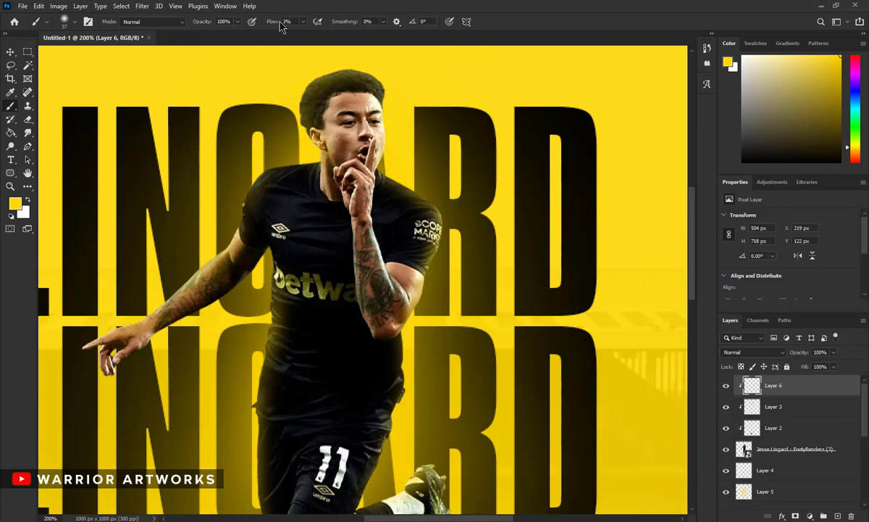
# - With a 100 px brush at 1% flow, paint a faint yellow glow down the arm and leg
pyautogui.moveTo(281, 26); pyautogui.dragTo(273, 27)
pyautogui.rightClick(473, 150)
pyautogui.moveTo(507, 166); pyautogui.dragTo(522, 167)
pyautogui.press('Return')
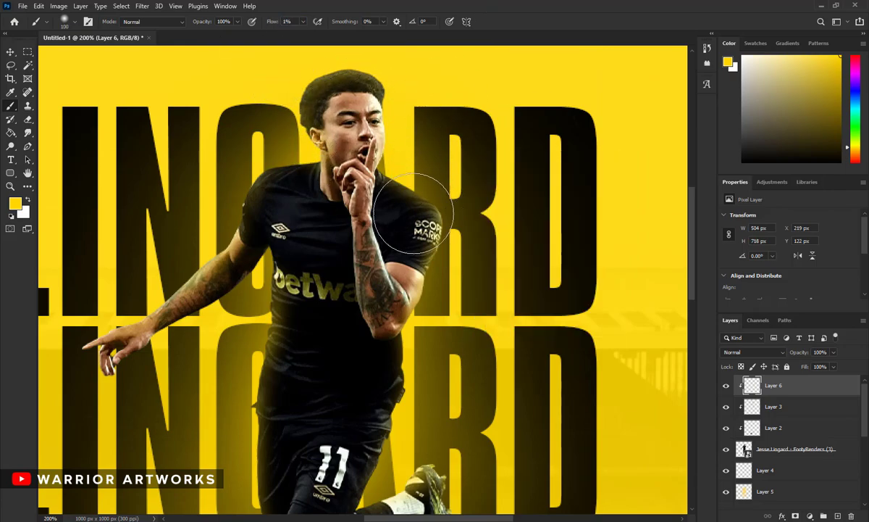
pyautogui.moveTo(413, 213)
pyautogui.mouseDown()
pyautogui.moveTo(446, 311)
pyautogui.moveTo(431, 369)
pyautogui.moveTo(358, 474)
pyautogui.mouseUp()
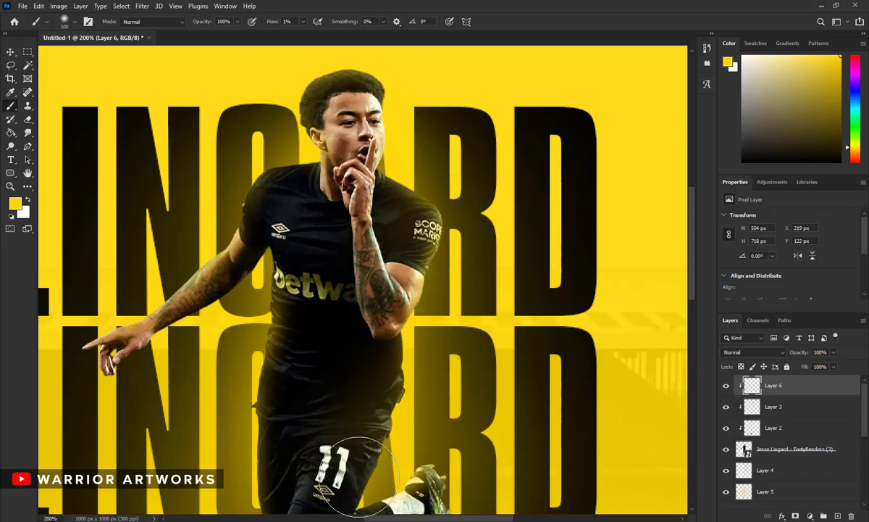
pyautogui.scroll(-3, 358, 474)
pyautogui.scroll(-2, 304, 376)
pyautogui.scroll(-4, 252, 311)
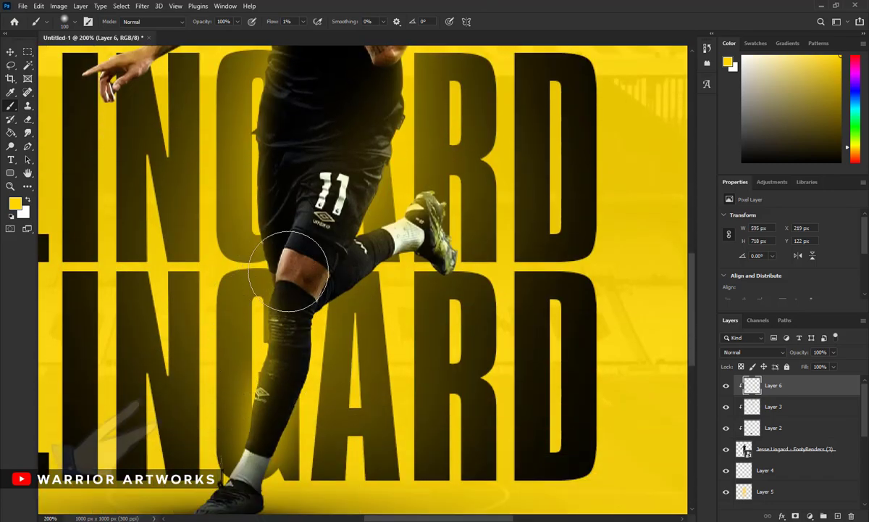
pyautogui.scroll(3, 287, 144)
pyautogui.scroll(1, 206, 134)
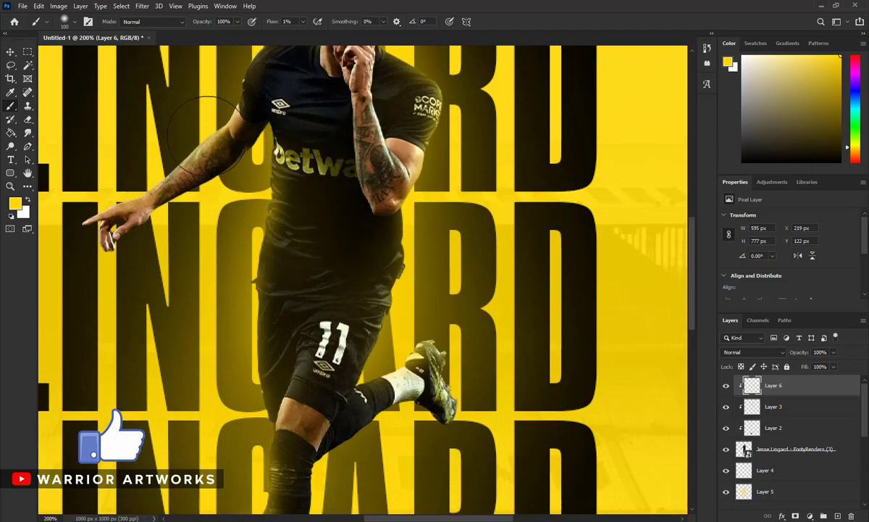
pyautogui.scroll(1, 205, 134)
pyautogui.scroll(1, 203, 155)
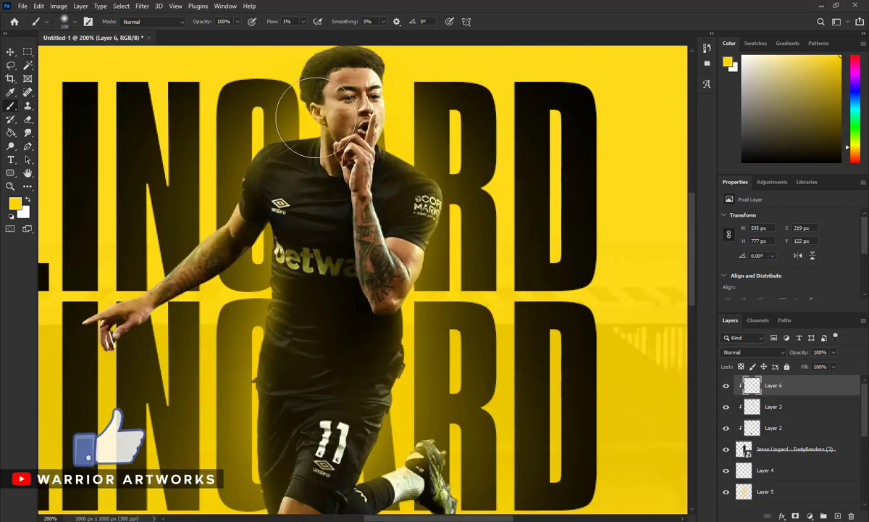
# - Scale the concrete texture to about 93.5%, move it over the canvas and set it to Overlay
pyautogui.press('z')
pyautogui.hotkey('ctrl', '0')
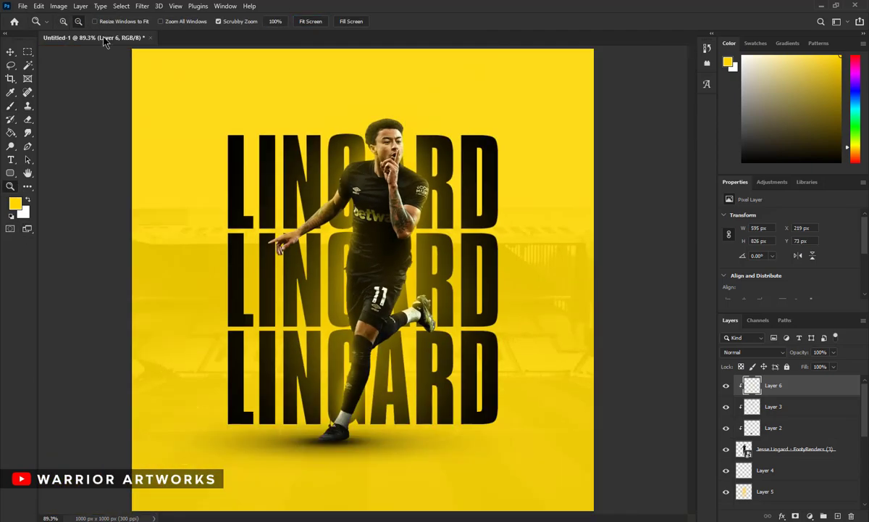
pyautogui.keyDown('alt'); pyautogui.click(395, 155); pyautogui.keyUp('alt')
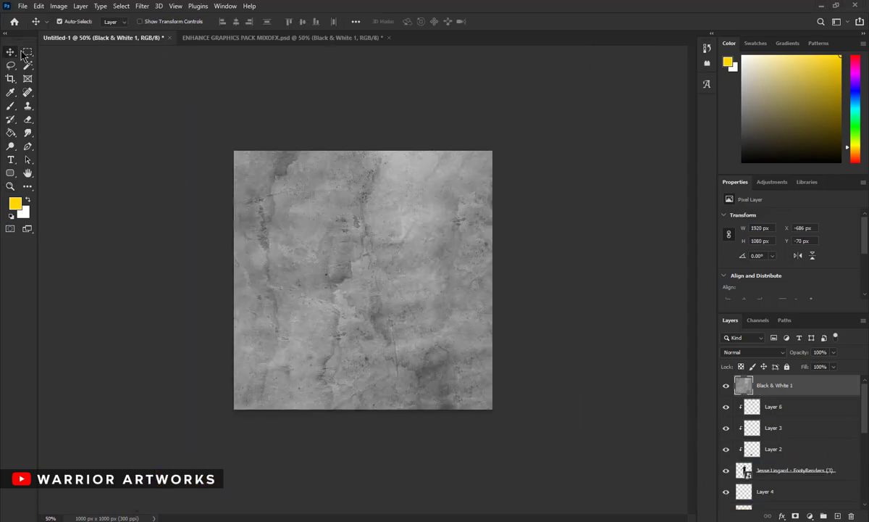
pyautogui.rightClick(369, 243)
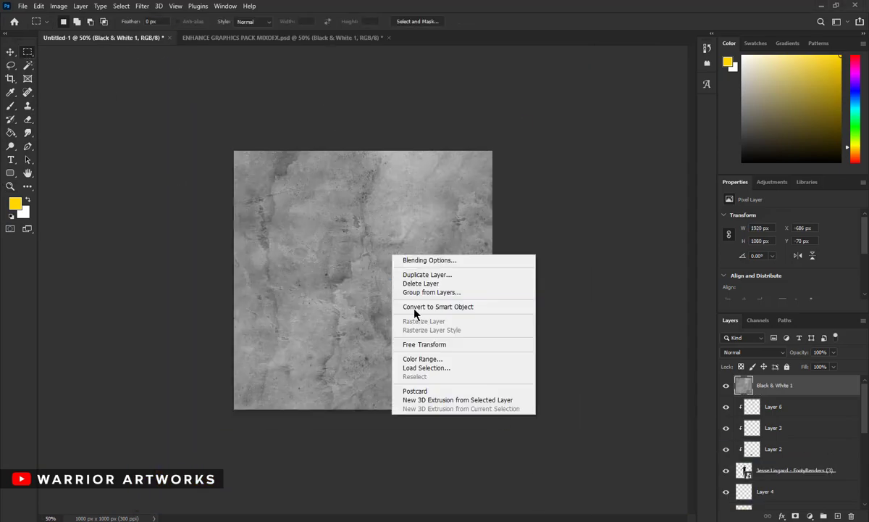
pyautogui.click(406, 323)
pyautogui.moveTo(305, 133); pyautogui.dragTo(304, 150)
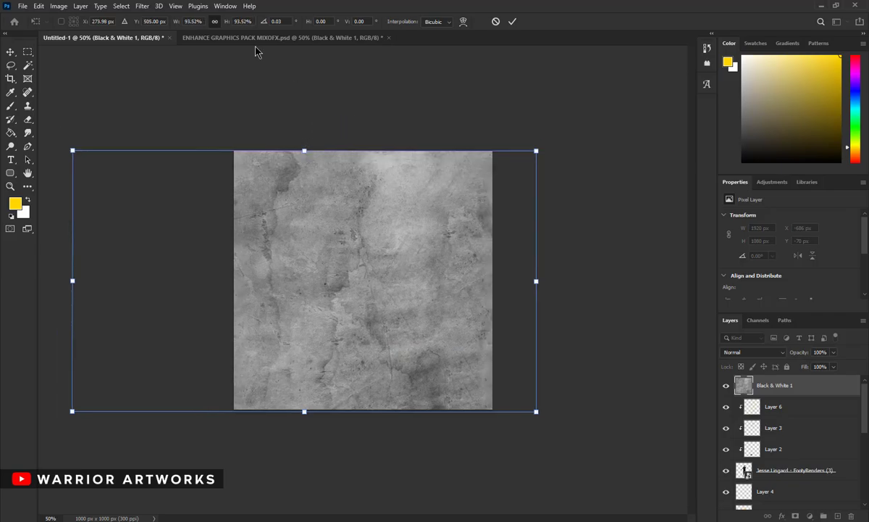
pyautogui.moveTo(312, 208); pyautogui.dragTo(369, 205)
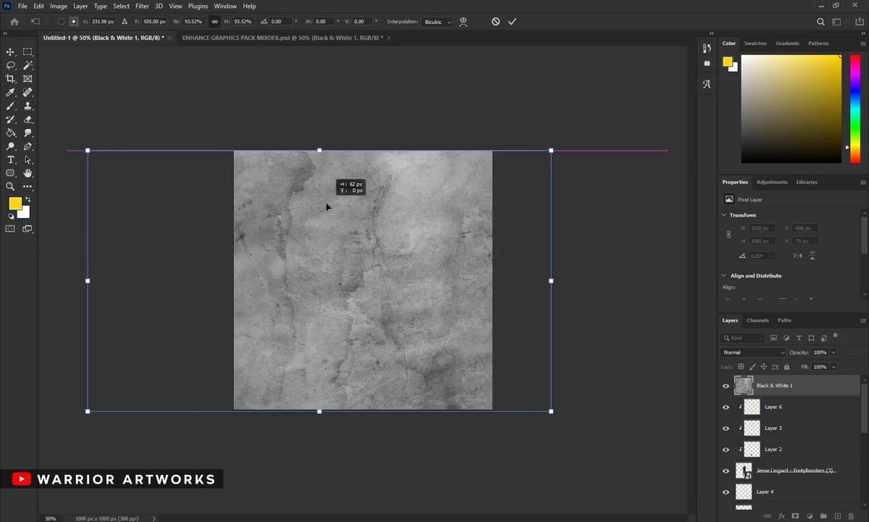
pyautogui.click(495, 22)
pyautogui.click(753, 352)
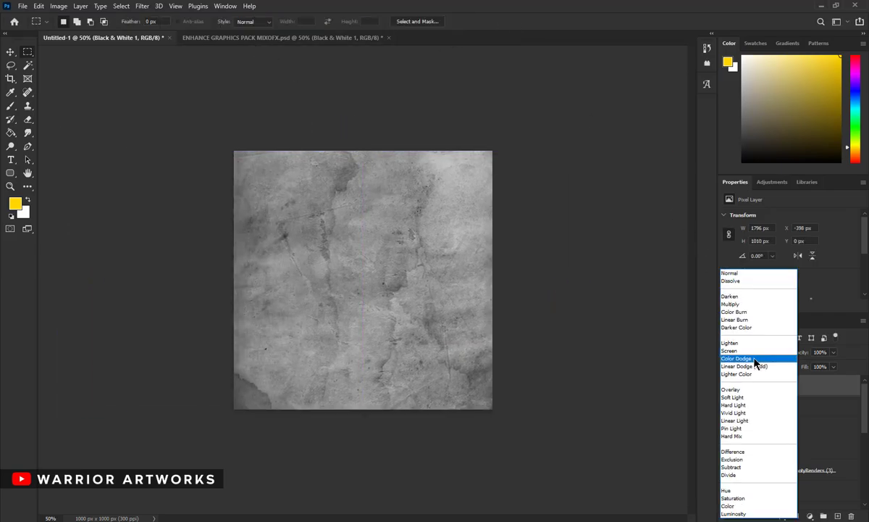
pyautogui.click(743, 391)
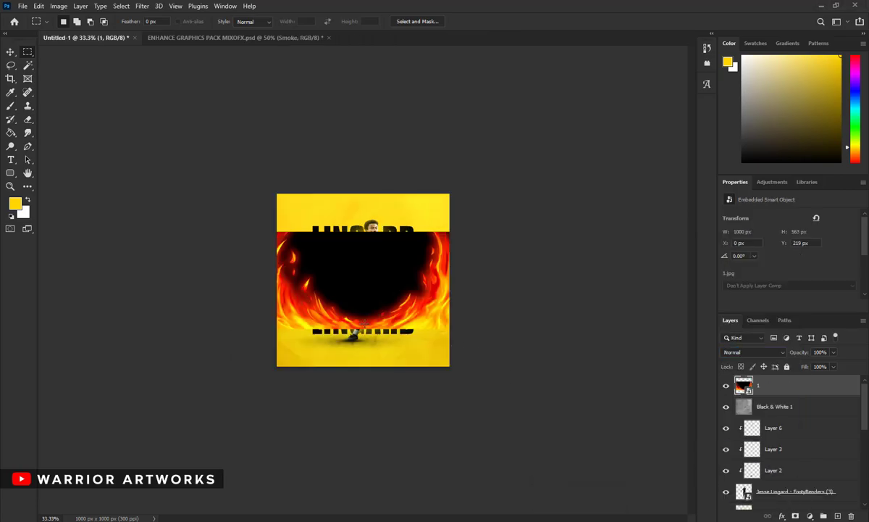
# - Enlarge the fire image and set its layer to Color Dodge along the poster bottom
pyautogui.rightClick(374, 264)
pyautogui.click(420, 415)
pyautogui.moveTo(363, 363); pyautogui.dragTo(363, 367)
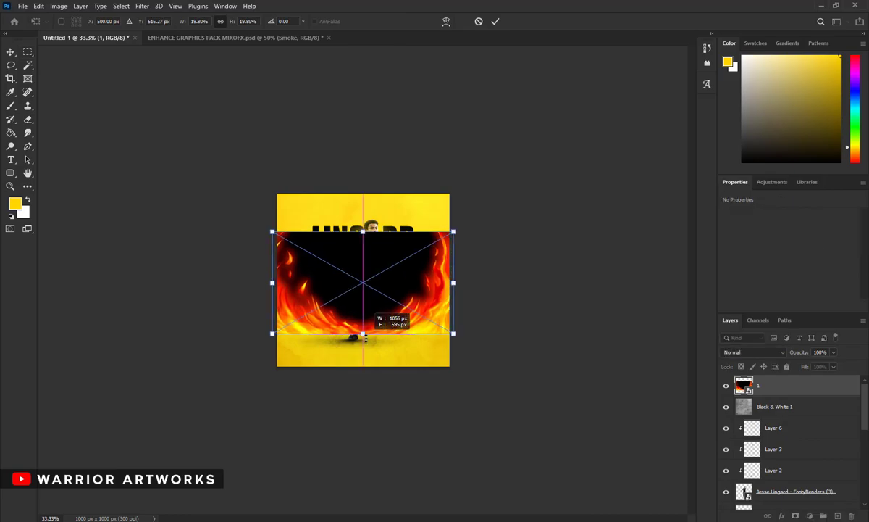
pyautogui.click(496, 21)
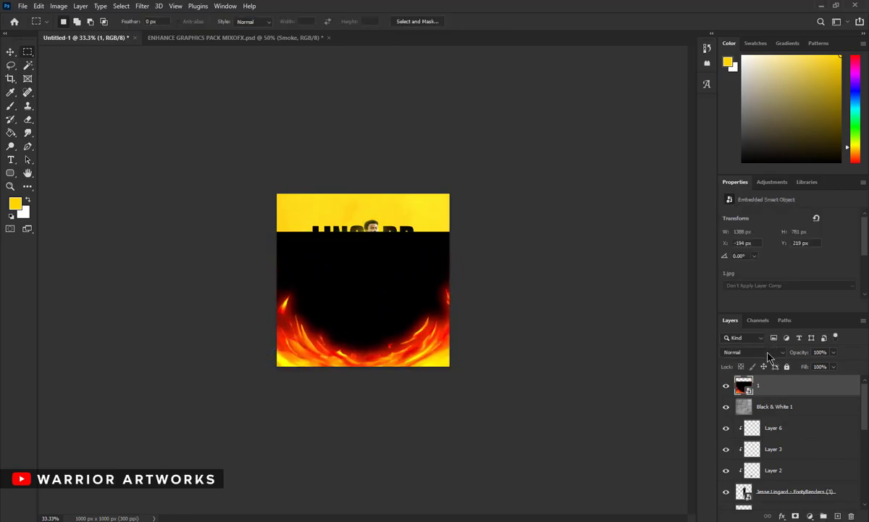
pyautogui.click(754, 353)
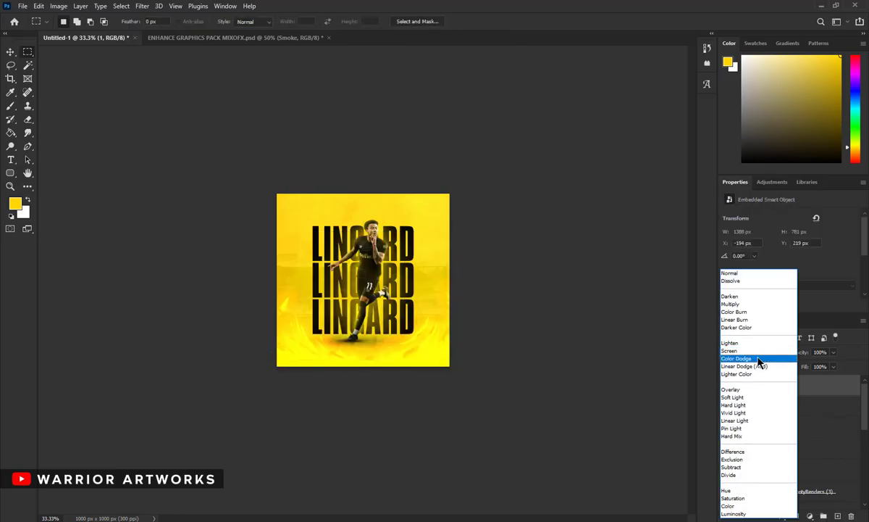
pyautogui.rightClick(418, 302)
pyautogui.click(493, 450)
pyautogui.moveTo(363, 365); pyautogui.dragTo(363, 378)
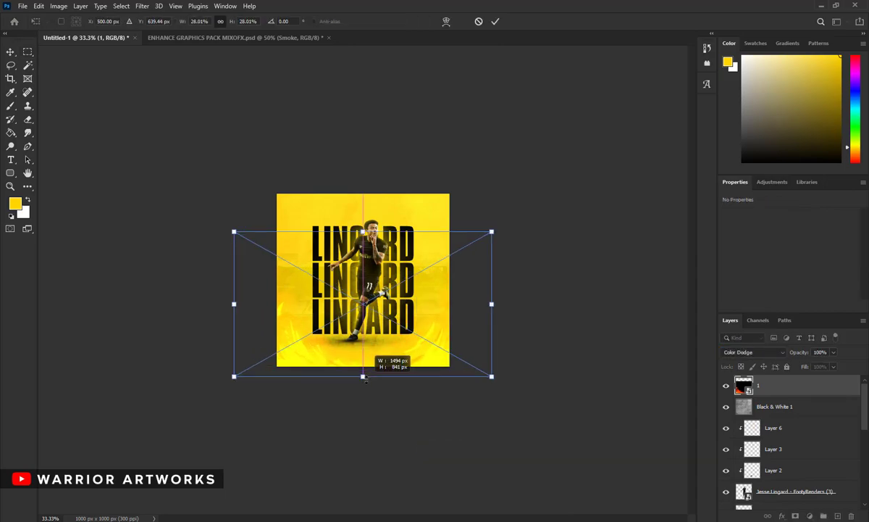
pyautogui.click(496, 21)
# - Duplicate the fire layer, rotate the copy 180° and move it to the poster top
pyautogui.hotkey('ctrl', 'j')
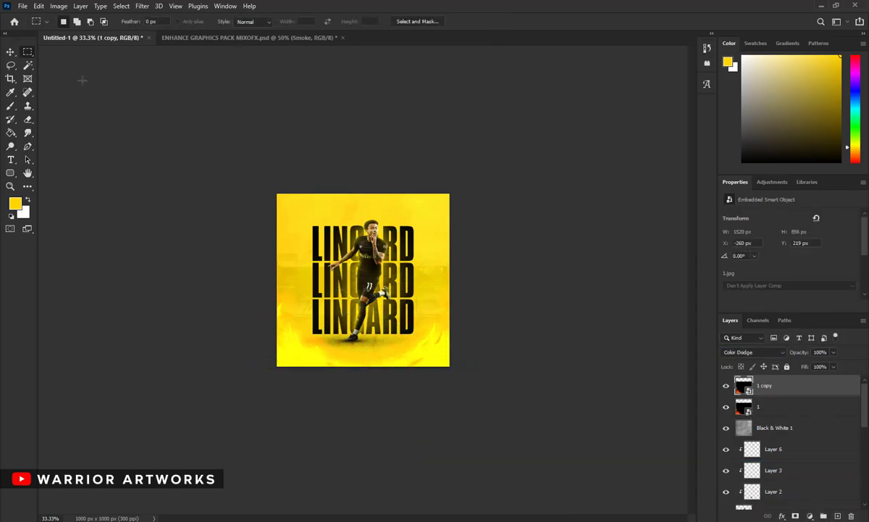
pyautogui.rightClick(431, 298)
pyautogui.rightClick(393, 279)
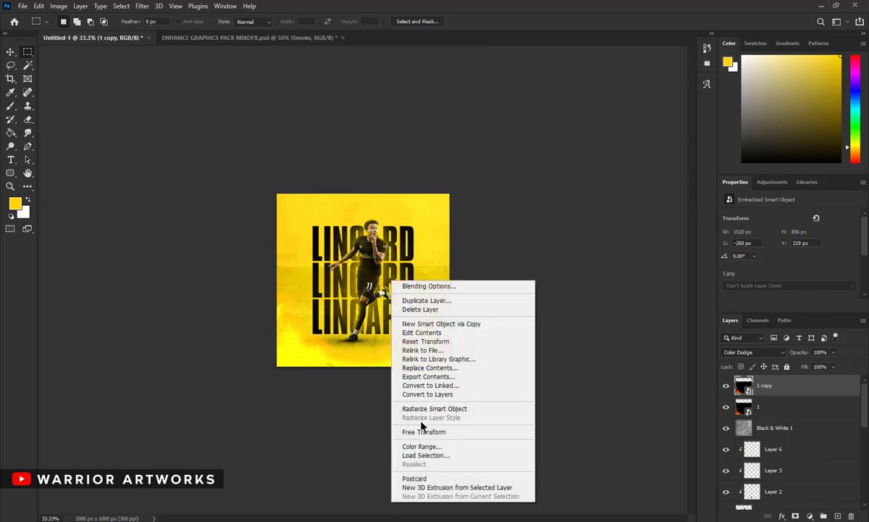
pyautogui.click(426, 432)
pyautogui.rightClick(360, 289)
pyautogui.click(391, 363)
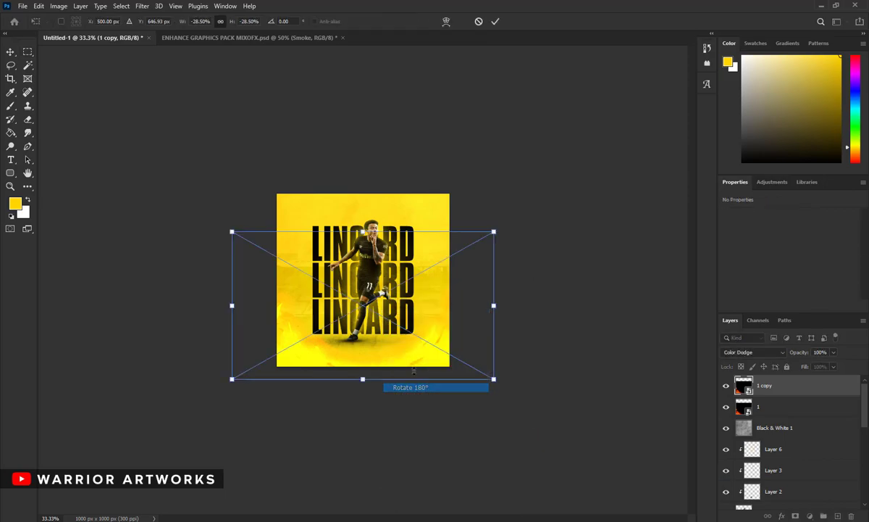
pyautogui.moveTo(371, 326); pyautogui.dragTo(373, 279)
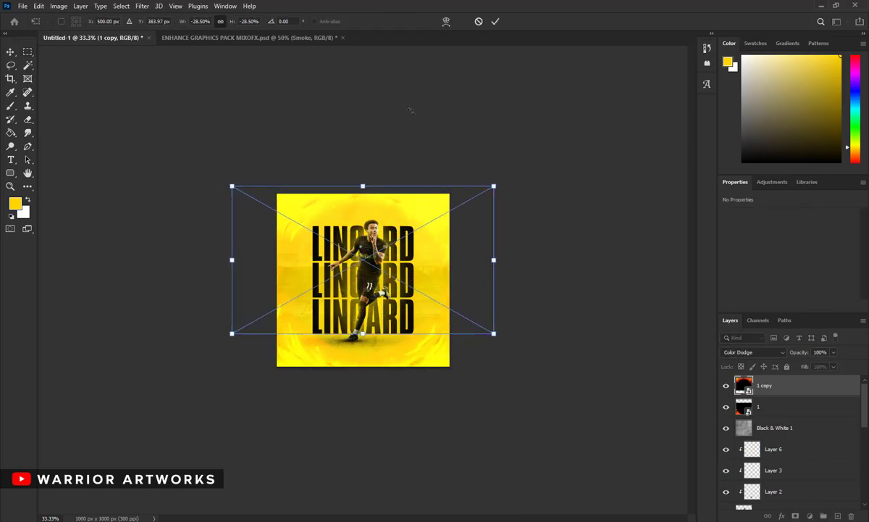
pyautogui.click(496, 21)
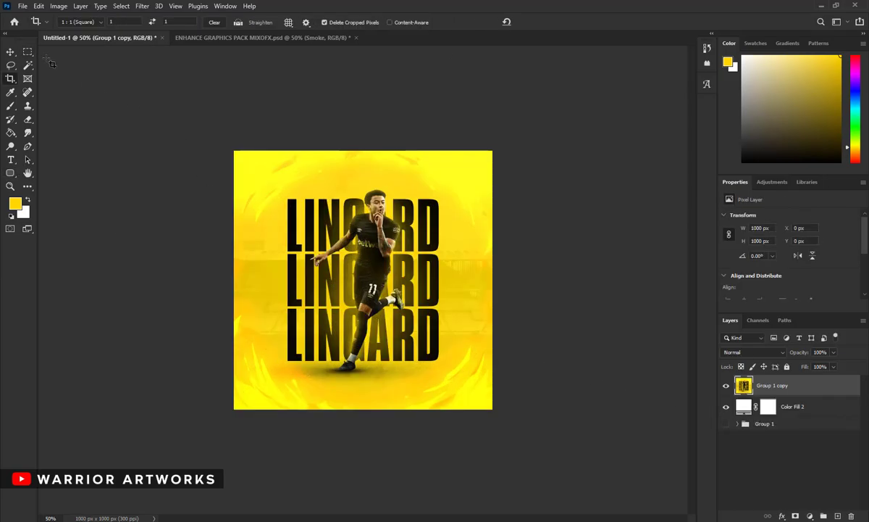
pyautogui.rightClick(341, 213)
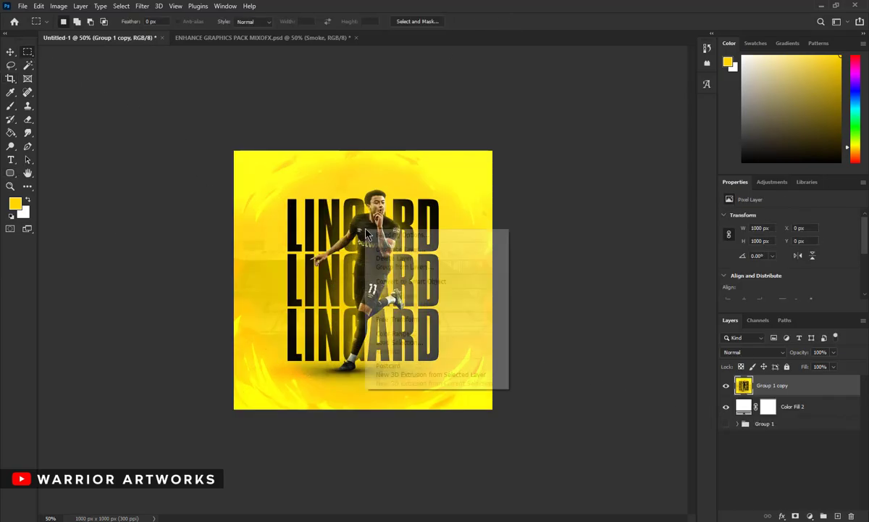
# - Shrink the merged poster to about 77.6% and centre it on the canvas
pyautogui.click(405, 320)
pyautogui.moveTo(363, 151); pyautogui.dragTo(364, 180)
pyautogui.moveTo(363, 410); pyautogui.dragTo(367, 397)
pyautogui.moveTo(368, 168); pyautogui.dragTo(363, 186)
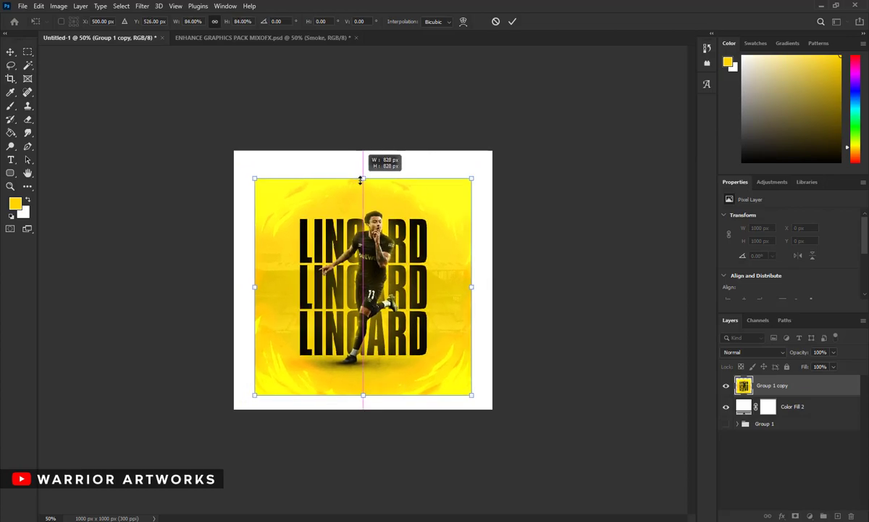
pyautogui.moveTo(361, 392); pyautogui.dragTo(362, 386)
pyautogui.moveTo(362, 290); pyautogui.dragTo(362, 284)
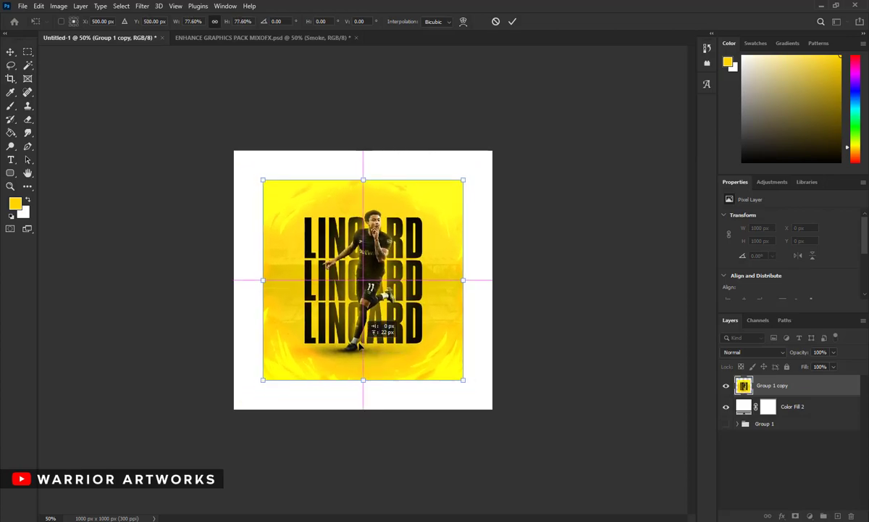
pyautogui.click(512, 21)
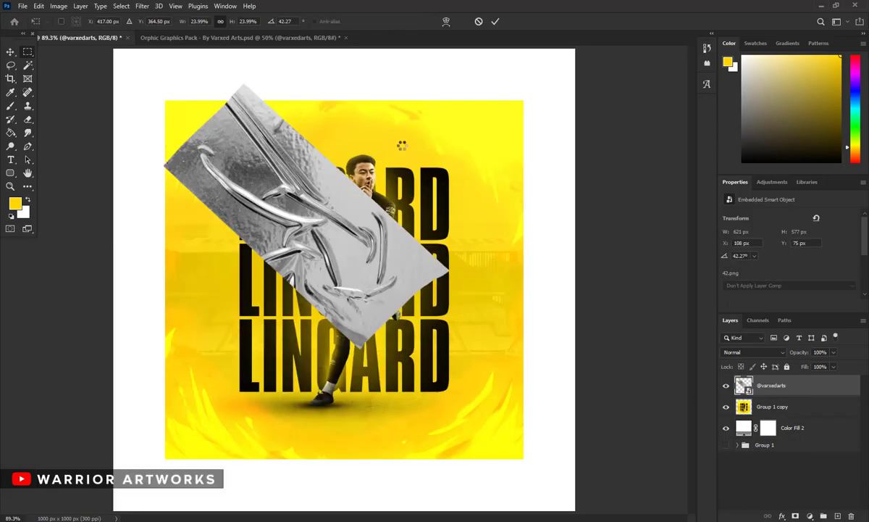
# - Scale the tape texture into the poster's top-right corner, keeping Normal blend mode
pyautogui.moveTo(353, 165)
pyautogui.mouseDown()
pyautogui.moveTo(299, 196)
pyautogui.moveTo(250, 241)
pyautogui.moveTo(499, 90)
pyautogui.moveTo(505, 122)
pyautogui.moveTo(547, 132)
pyautogui.mouseUp()
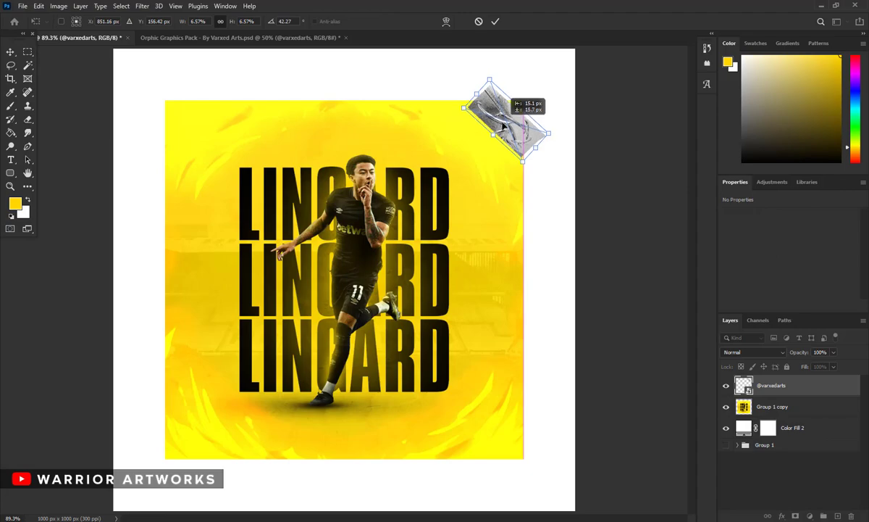
pyautogui.click(497, 24)
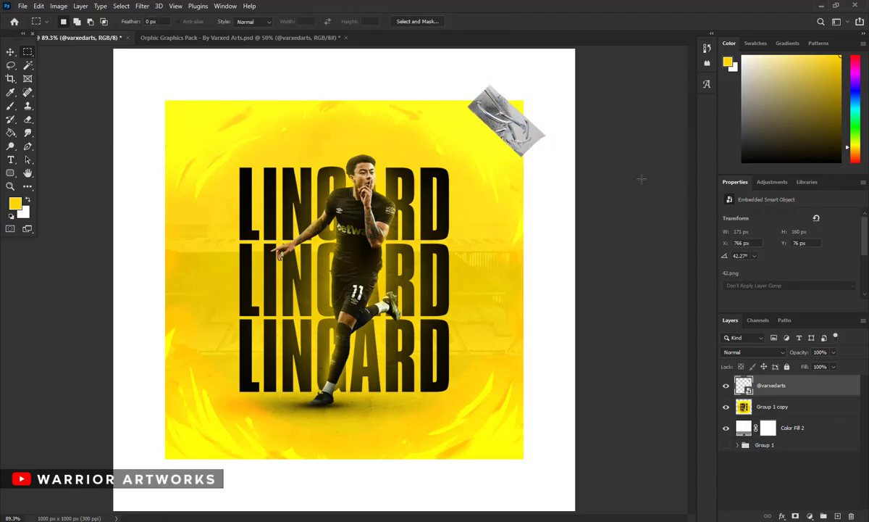
pyautogui.click(742, 352)
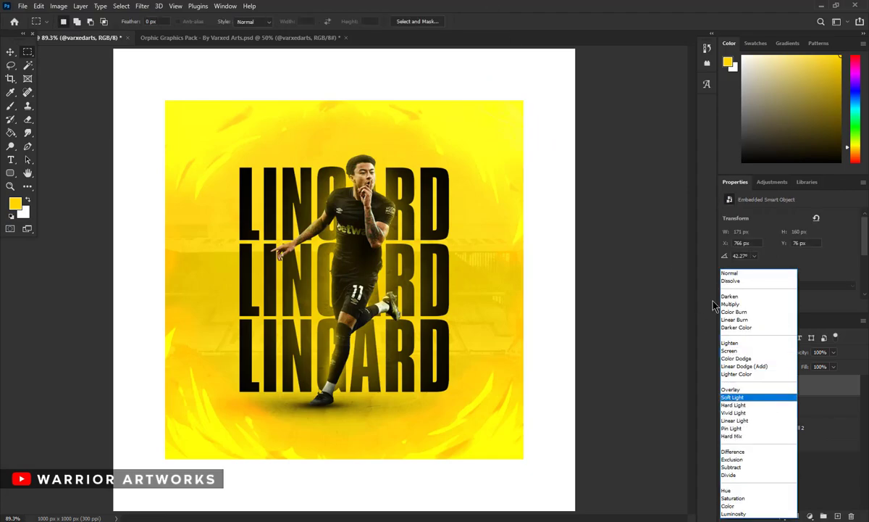
pyautogui.click(803, 428)
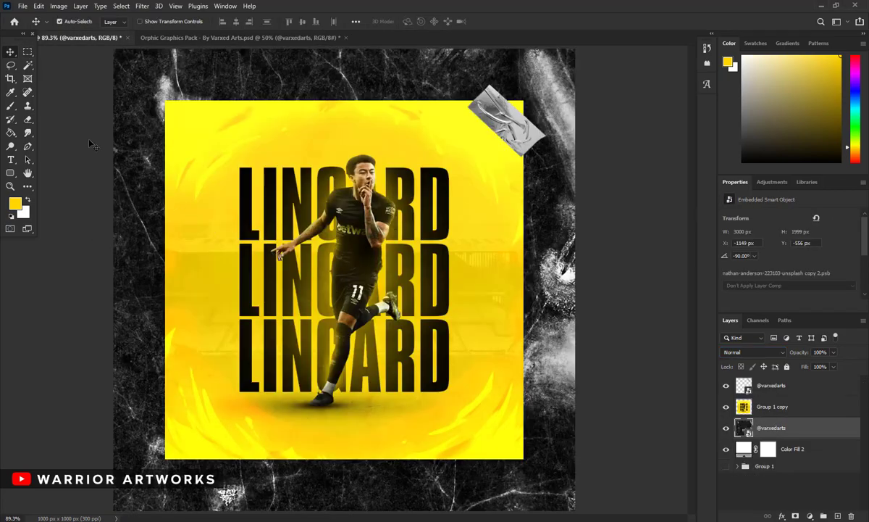
# - Scale the grunge backdrop to about 51% and reposition it to cover the whole canvas
pyautogui.click(11, 187)
pyautogui.keyDown('alt'); pyautogui.click(344, 279); pyautogui.keyUp('alt')
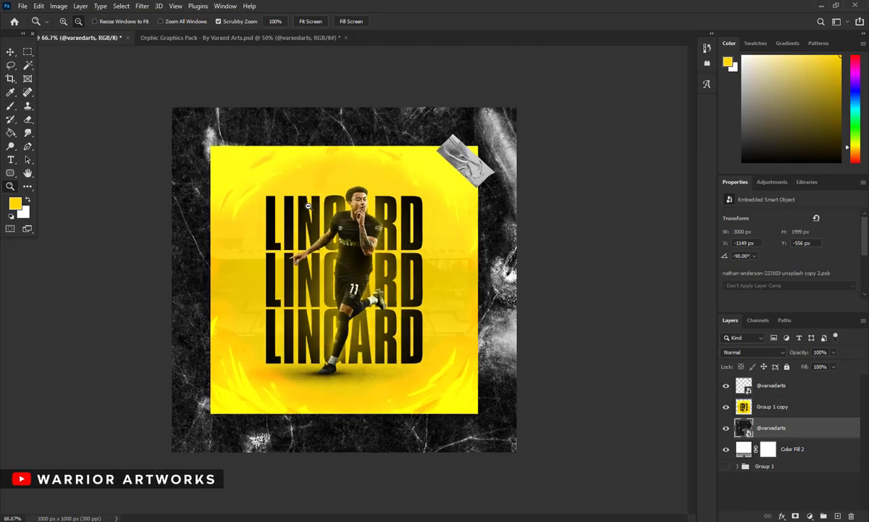
pyautogui.click(28, 51)
pyautogui.rightClick(421, 235)
pyautogui.click(453, 385)
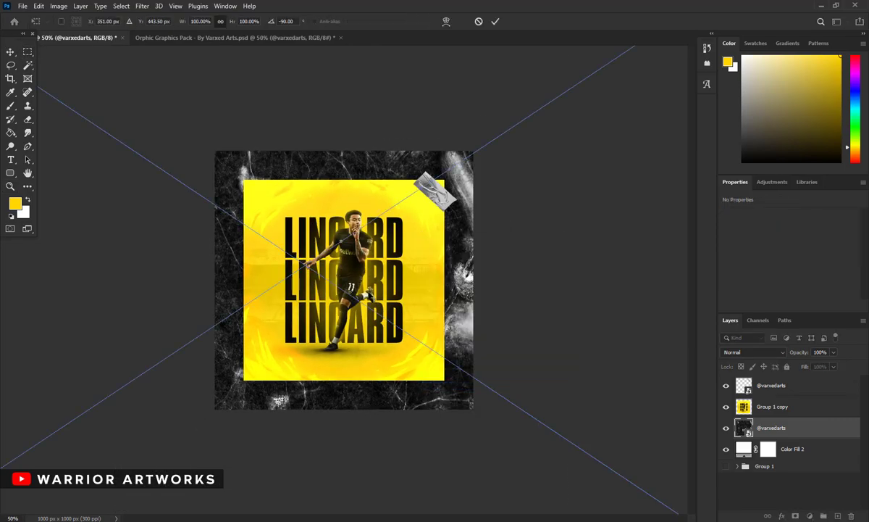
pyautogui.moveTo(314, 121)
pyautogui.mouseDown()
pyautogui.moveTo(341, 420)
pyautogui.moveTo(352, 178)
pyautogui.mouseUp()
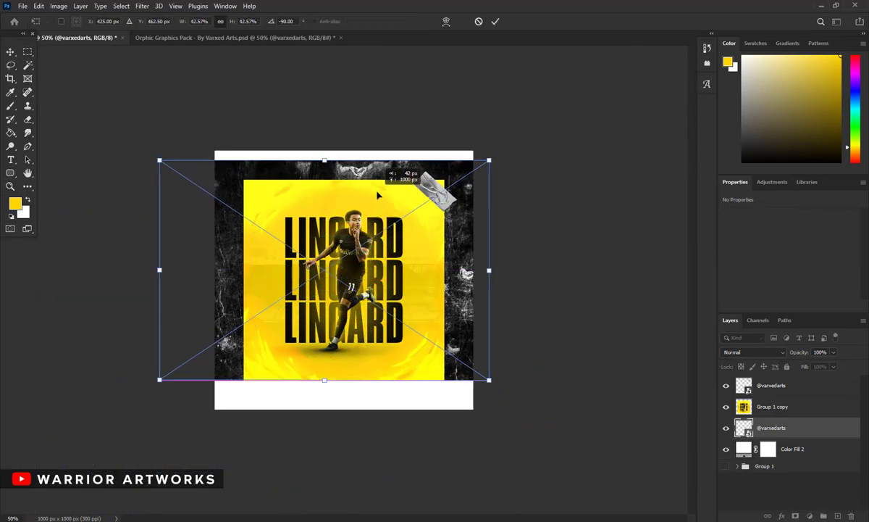
pyautogui.moveTo(326, 369); pyautogui.dragTo(327, 465)
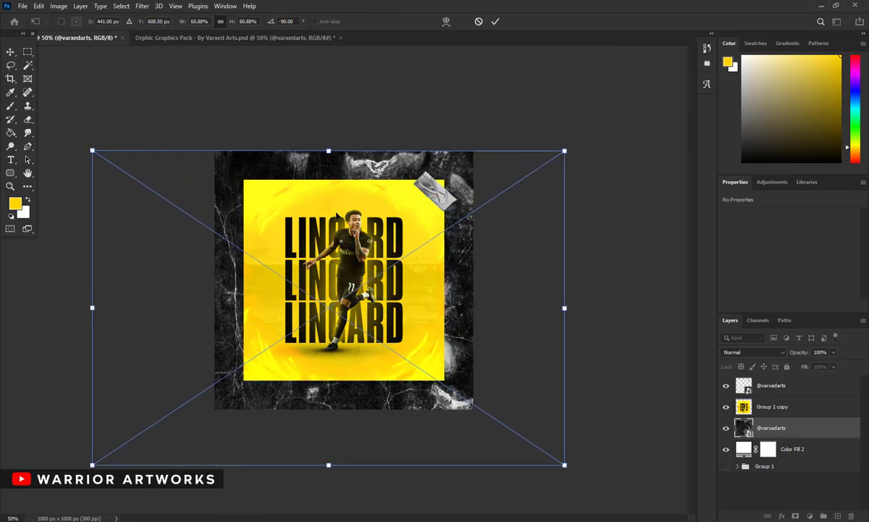
pyautogui.moveTo(337, 215); pyautogui.dragTo(391, 180)
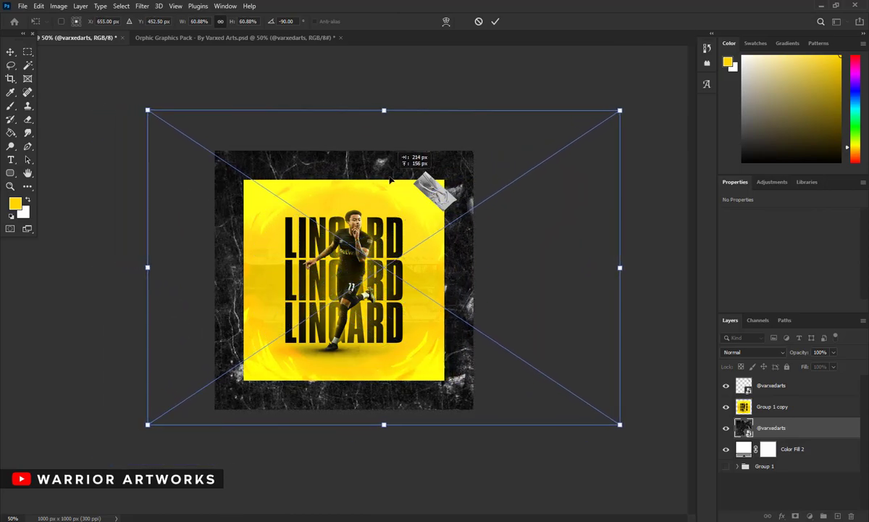
pyautogui.click(494, 23)
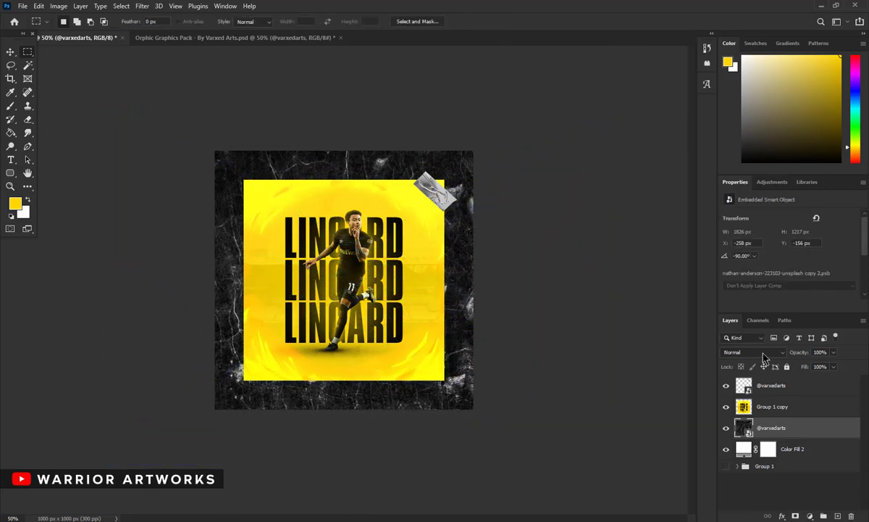
# - Test blend modes and 50% opacity on the backdrop, restore full strength, then check the tape's blend modes
pyautogui.click(764, 353)
pyautogui.click(761, 356)
pyautogui.click(740, 278)
pyautogui.write('50')
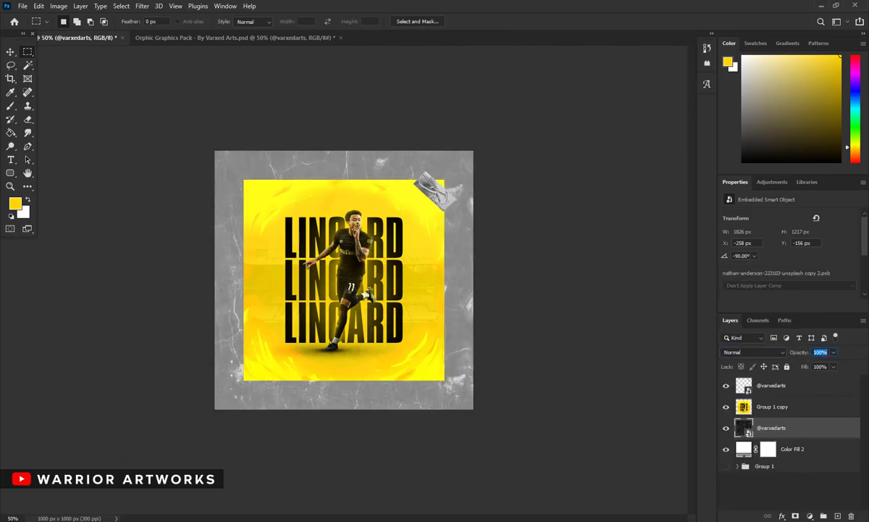
pyautogui.click(762, 407)
pyautogui.click(768, 385)
pyautogui.click(754, 352)
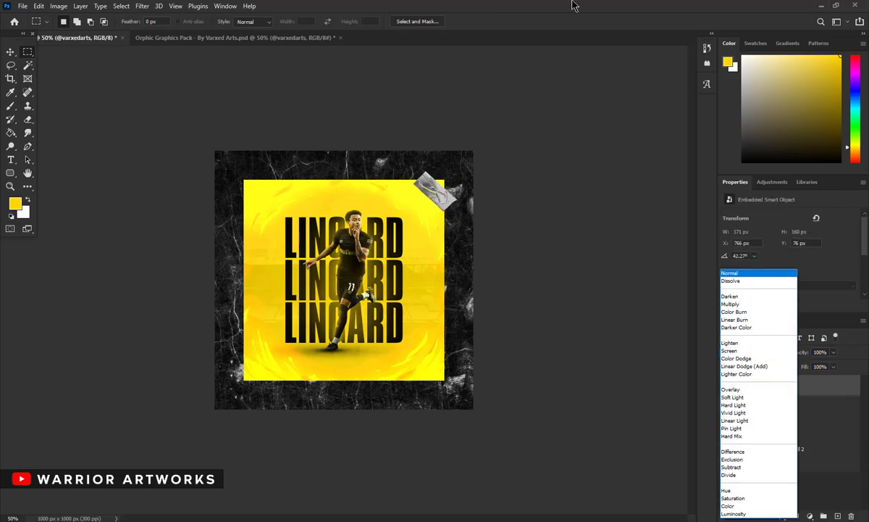
pyautogui.press('Escape')
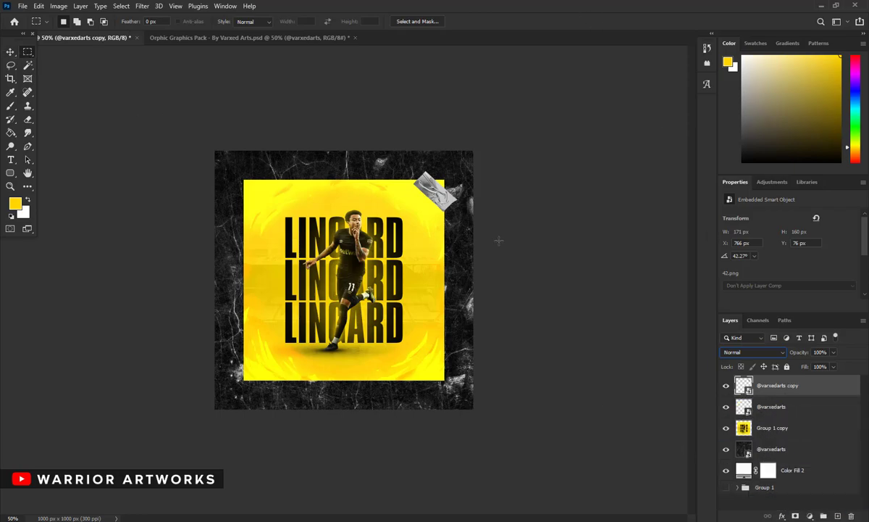
# - Move the tape copy to the poster's top-left corner and flip it vertically
pyautogui.rightClick(405, 194)
pyautogui.click(409, 331)
pyautogui.moveTo(433, 189); pyautogui.dragTo(256, 195)
pyautogui.rightClick(250, 176)
pyautogui.click(290, 331)
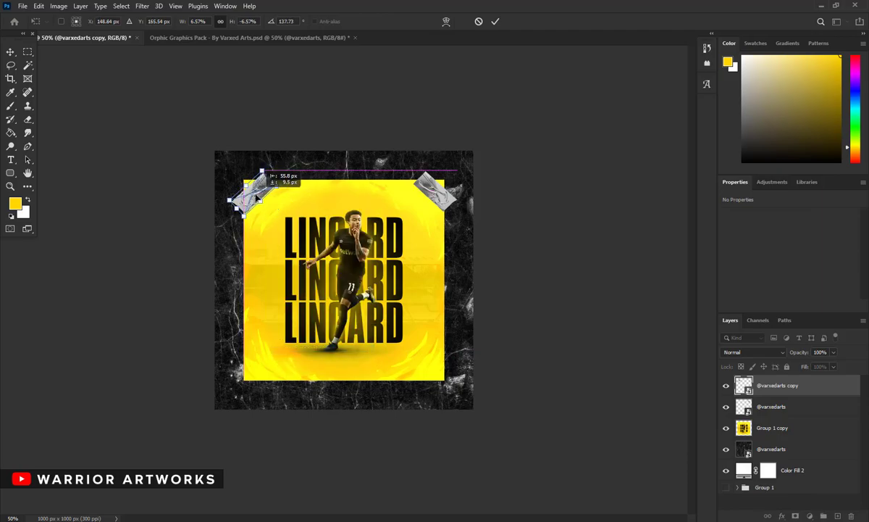
pyautogui.click(495, 23)
# - Fit the whole poster in view and raise the top-left tape about 35 px
pyautogui.press('z')
pyautogui.hotkey('ctrl', '-')
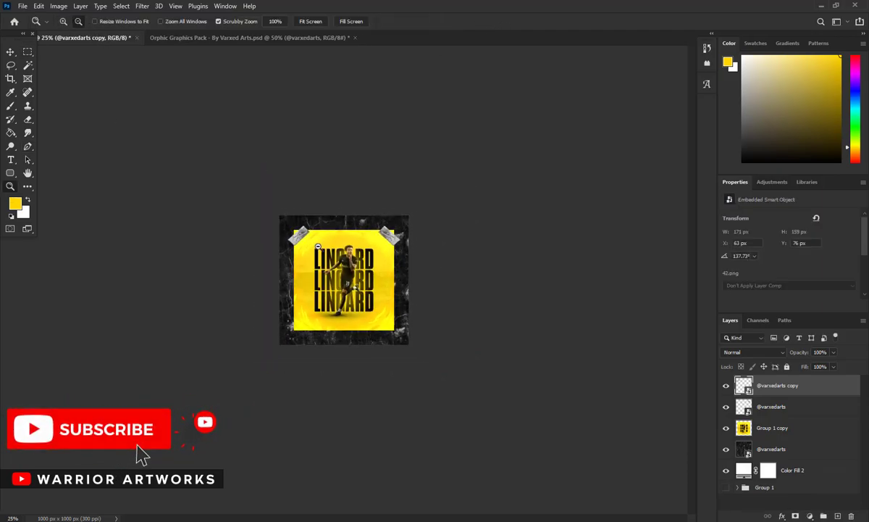
pyautogui.keyDown('alt'); pyautogui.click(317, 246); pyautogui.keyUp('alt')
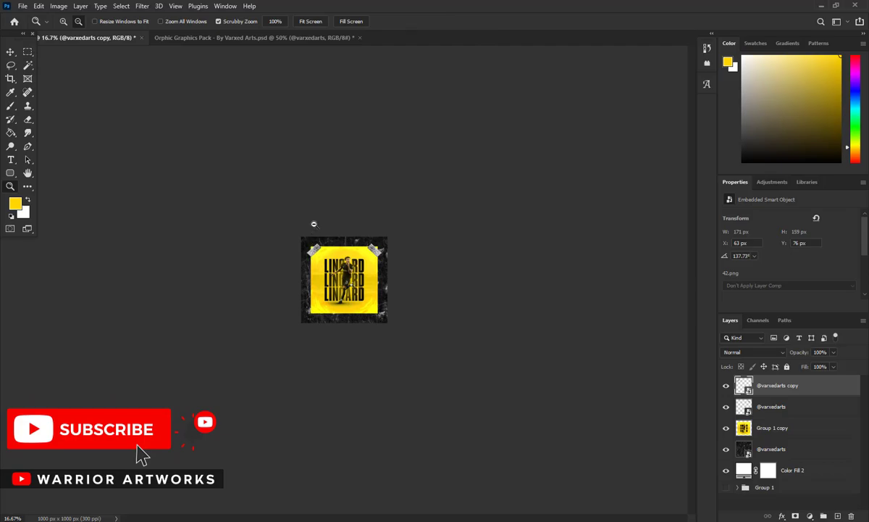
pyautogui.click(311, 22)
pyautogui.press('m')
pyautogui.rightClick(257, 103)
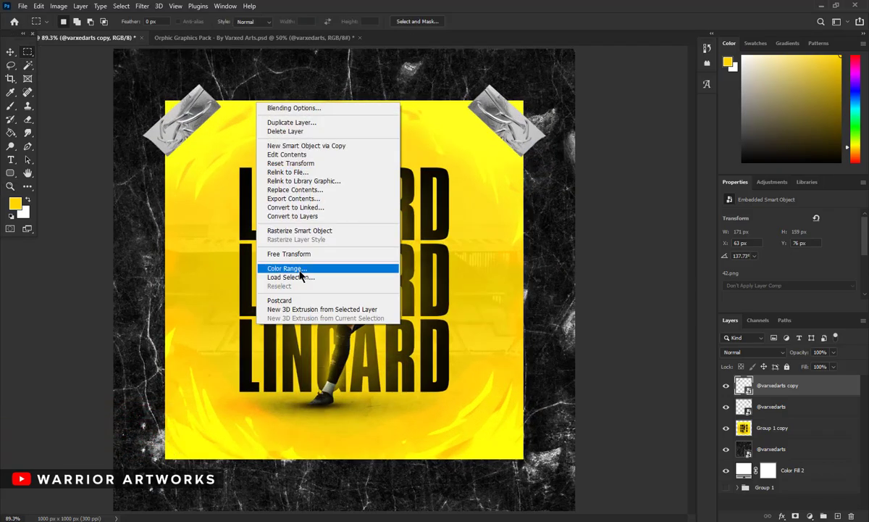
pyautogui.click(289, 253)
pyautogui.moveTo(187, 139); pyautogui.dragTo(187, 116)
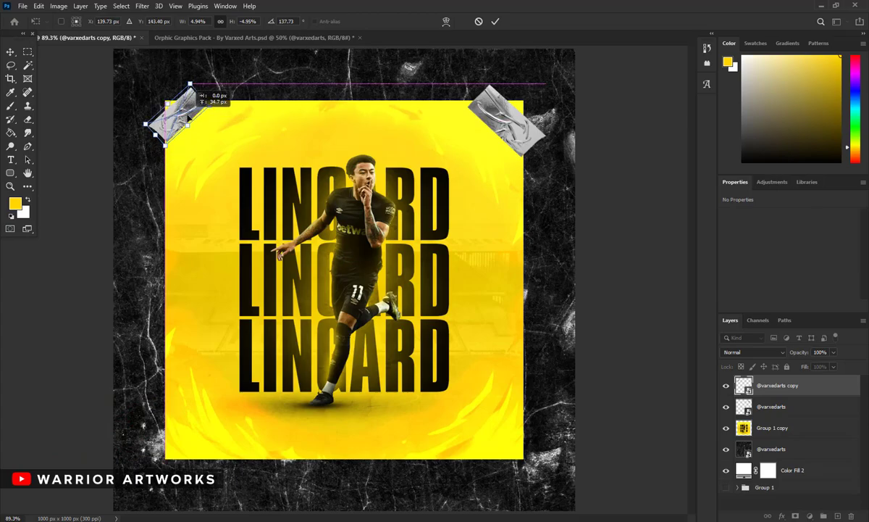
pyautogui.click(495, 21)
# - Scale the original top-right tape down slightly and nudge it into place
pyautogui.click(771, 406)
pyautogui.rightClick(405, 192)
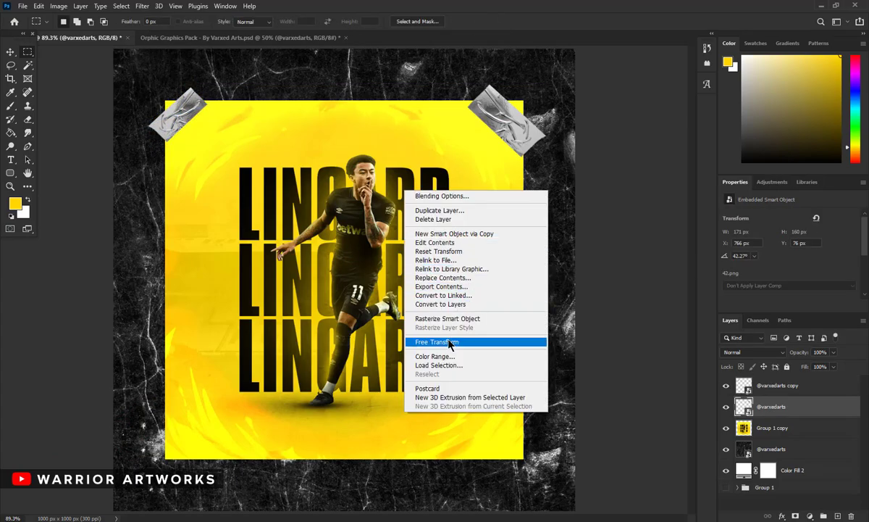
pyautogui.click(449, 342)
pyautogui.moveTo(507, 124); pyautogui.dragTo(516, 120)
pyautogui.click(495, 22)
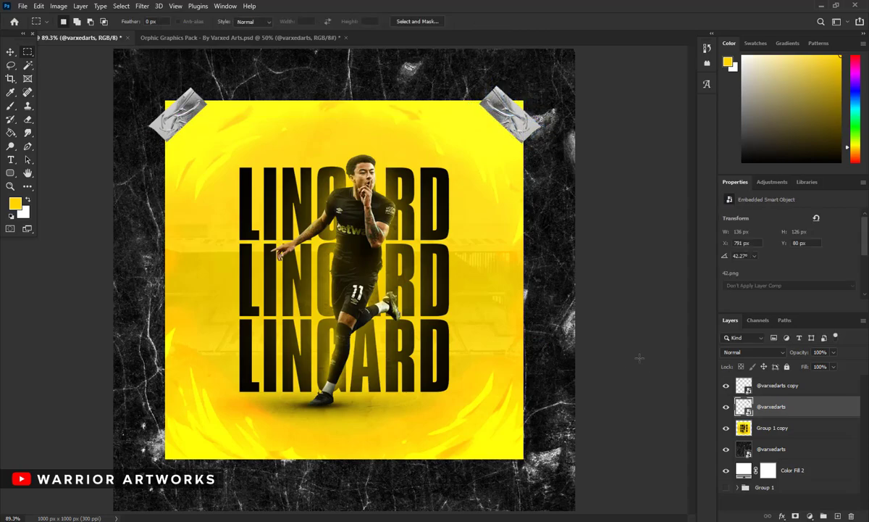
pyautogui.click(141, 7)
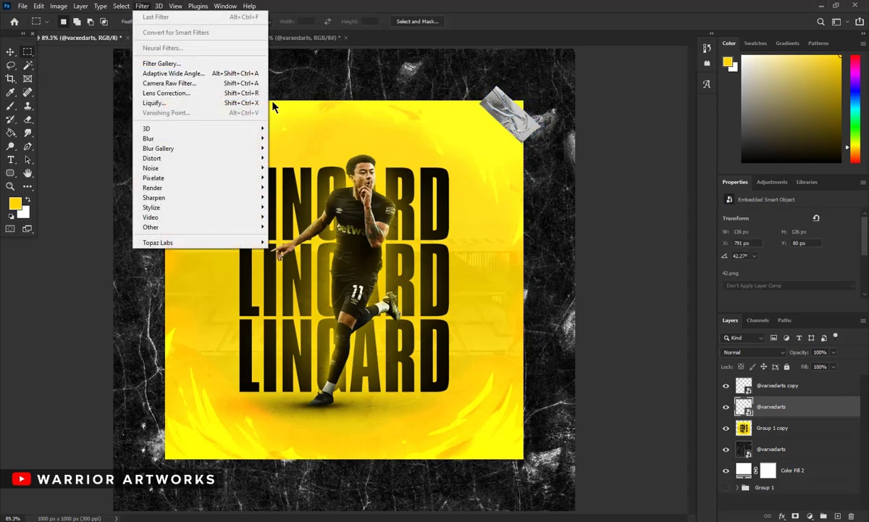
pyautogui.click(255, 94)
# - Merge all visible layers into one new layer at the top
pyautogui.click(743, 384)
pyautogui.keyDown('shift'); pyautogui.click(783, 451); pyautogui.keyUp('shift')
pyautogui.hotkey('ctrl', 'e')
pyautogui.press('c')
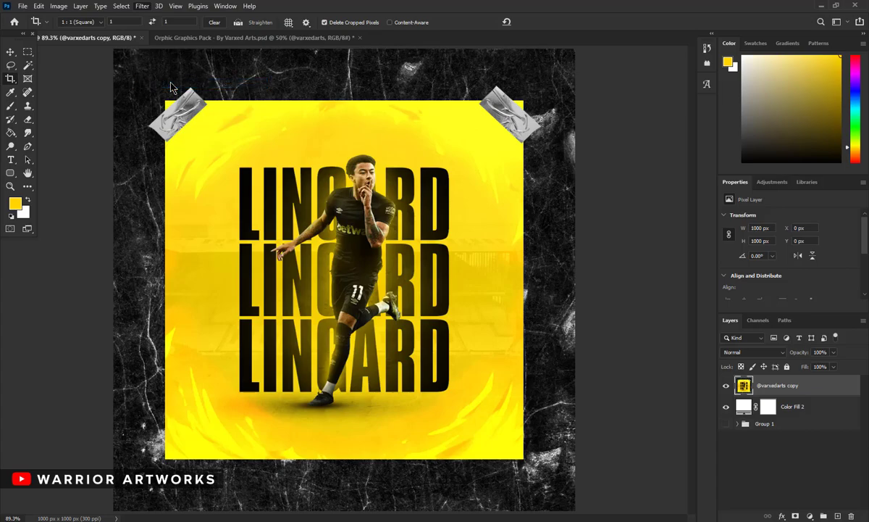
# - Apply Camera Raw's Vivid preset to the merged layer
pyautogui.hotkey('ctrl', 'shift', 'a')
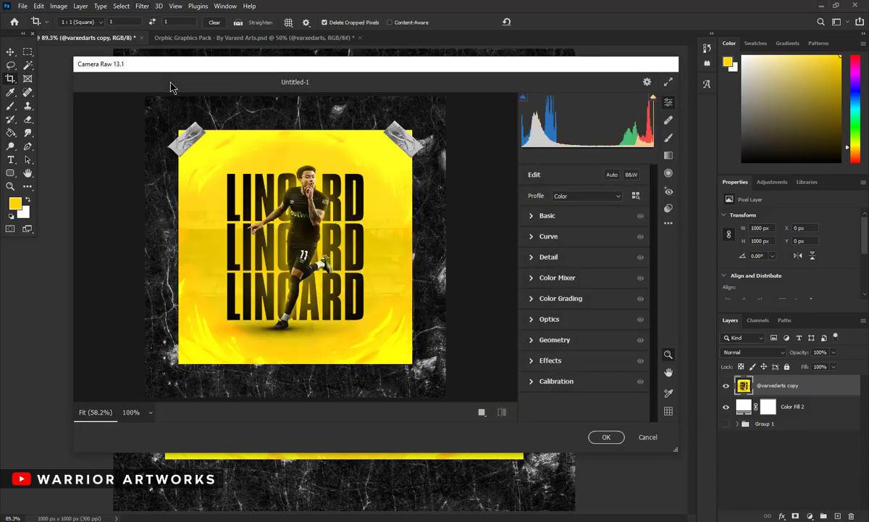
pyautogui.click(665, 208)
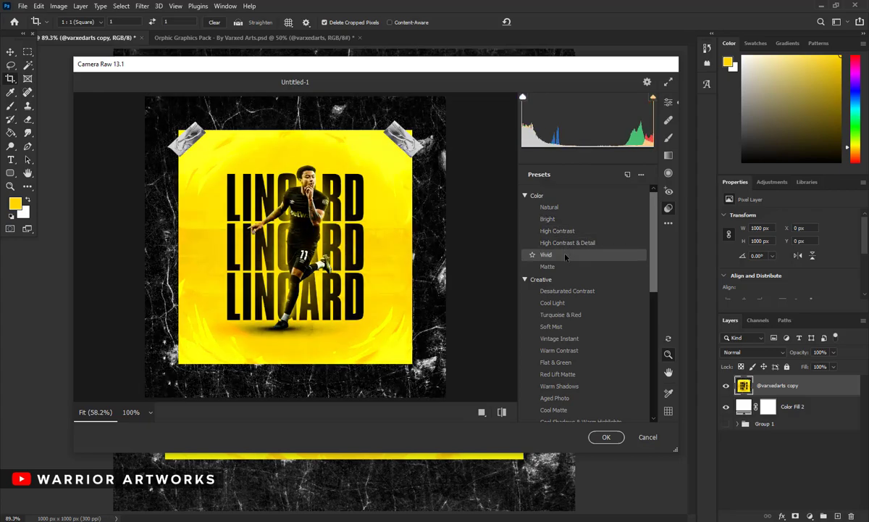
pyautogui.click(565, 256)
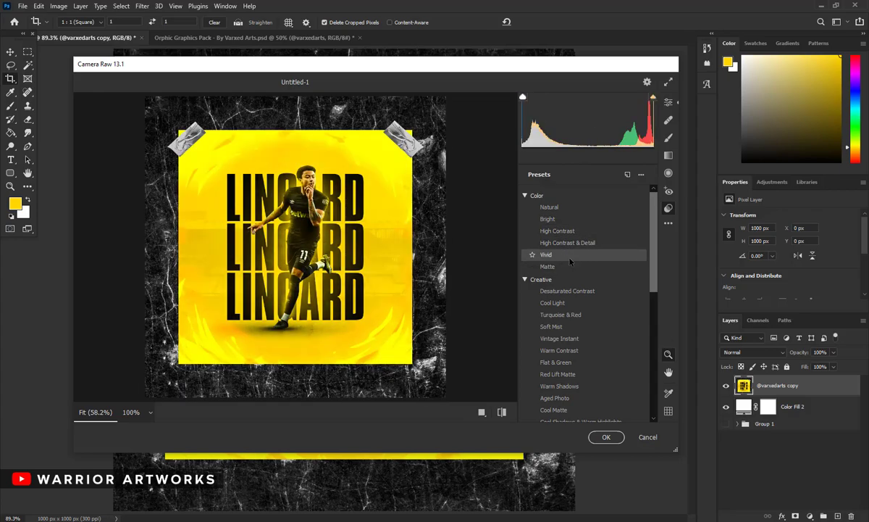
pyautogui.click(569, 257)
pyautogui.click(606, 436)
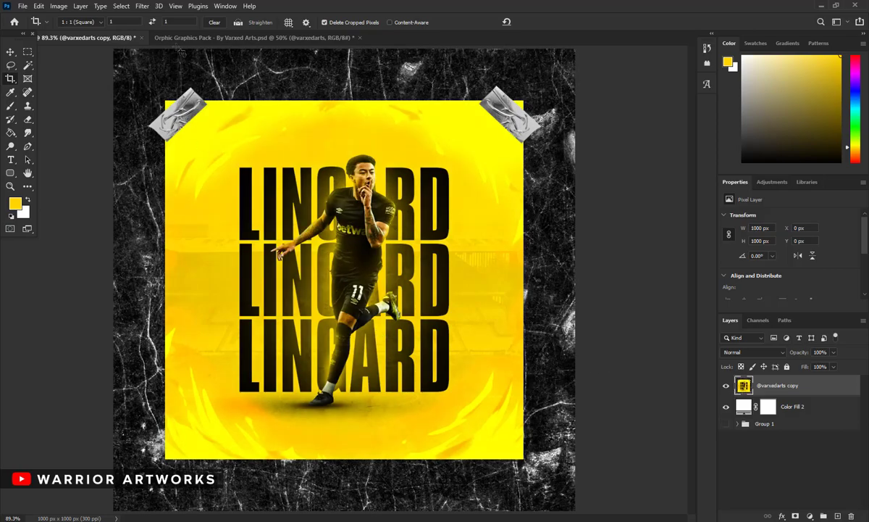
# - Reopen Camera Raw and set Grain to 20 with a -10 vignette
pyautogui.click(142, 6)
pyautogui.click(181, 82)
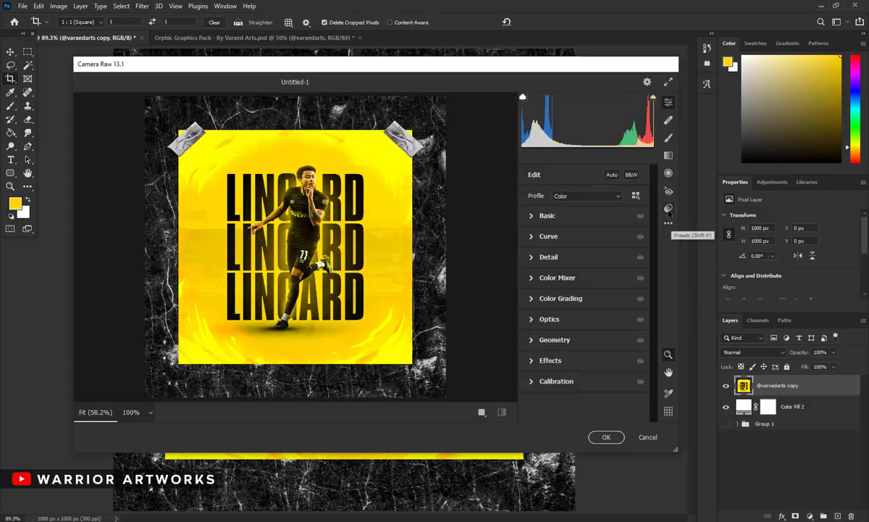
pyautogui.click(621, 360)
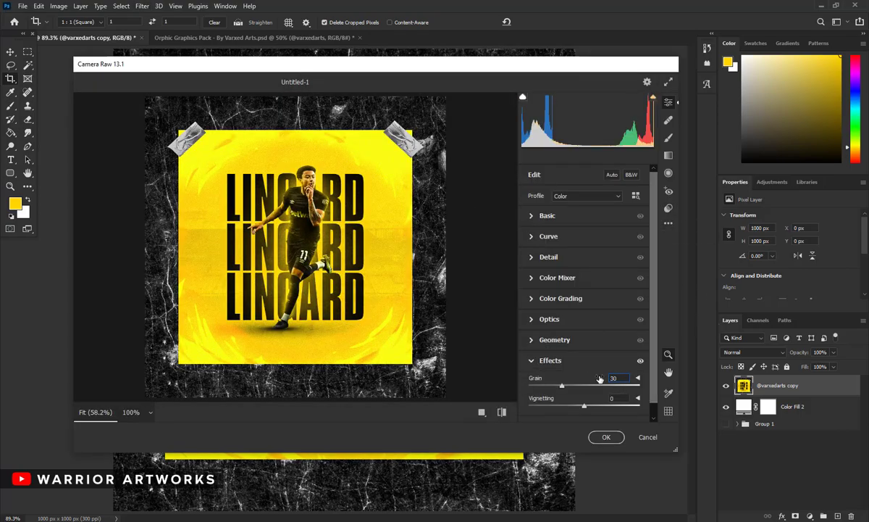
pyautogui.write('20')
pyautogui.write('20')
pyautogui.moveTo(585, 407); pyautogui.dragTo(581, 403)
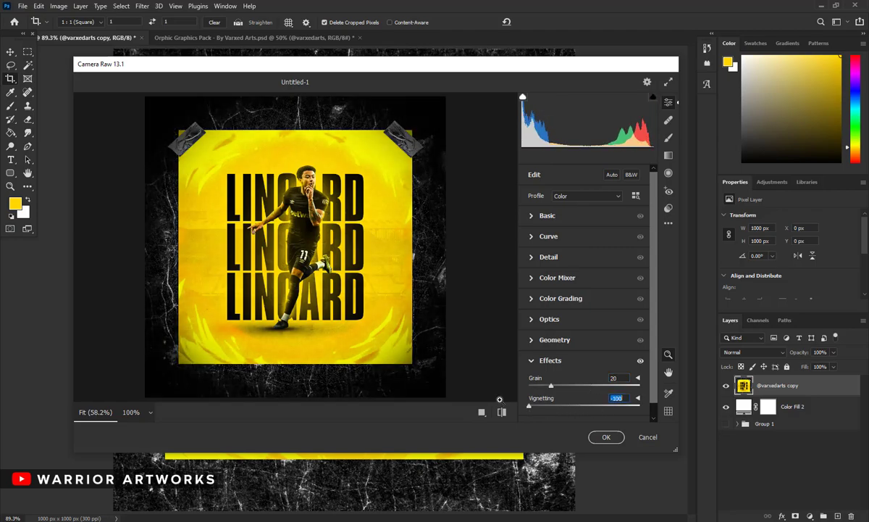
pyautogui.click(537, 368)
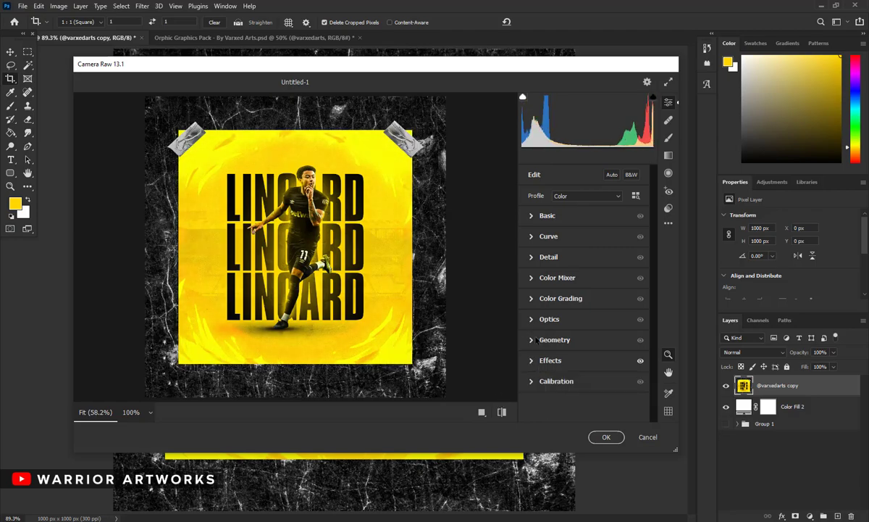
# - Try out Temperature, Exposure -0.35 and other Basic tone values
pyautogui.click(536, 339)
pyautogui.click(548, 256)
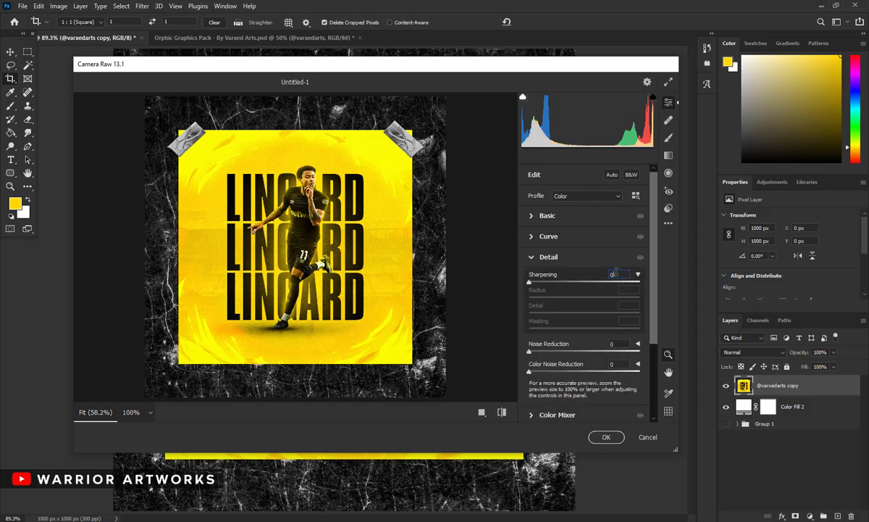
pyautogui.click(548, 258)
pyautogui.click(529, 217)
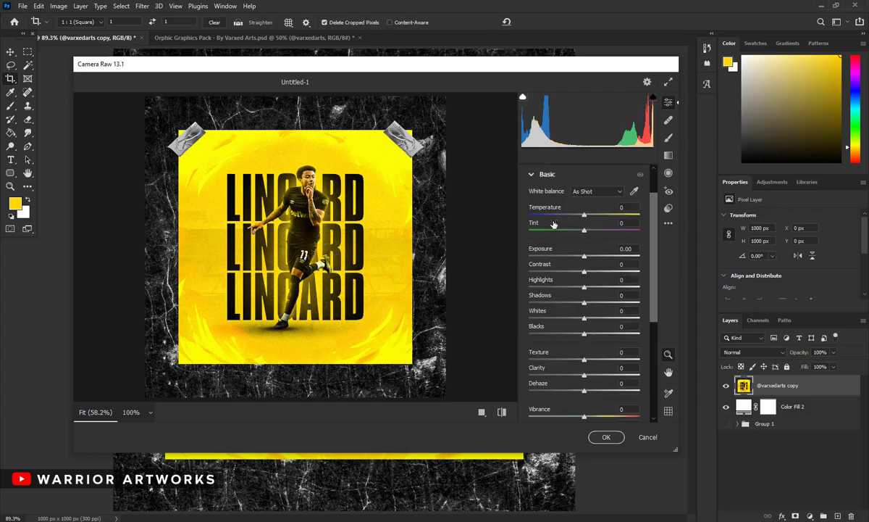
pyautogui.moveTo(584, 216); pyautogui.dragTo(600, 217)
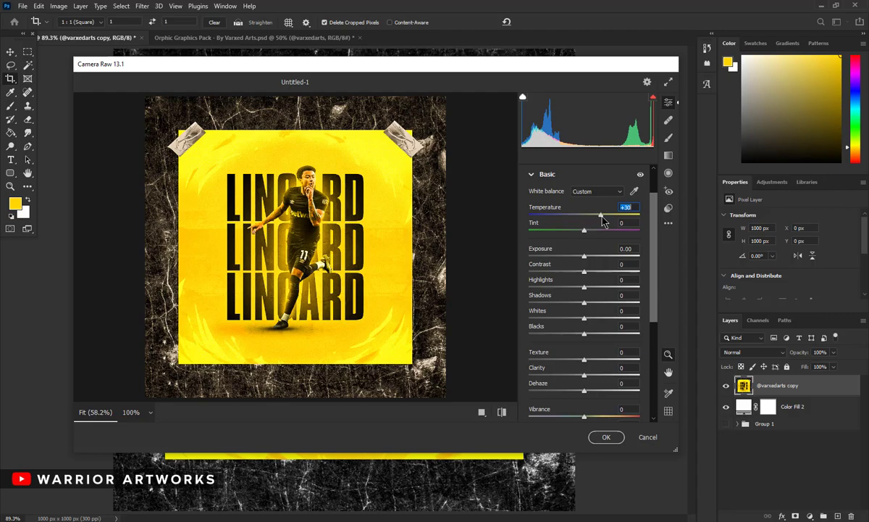
pyautogui.write('1')
pyautogui.press('Tab')
pyautogui.press('Tab')
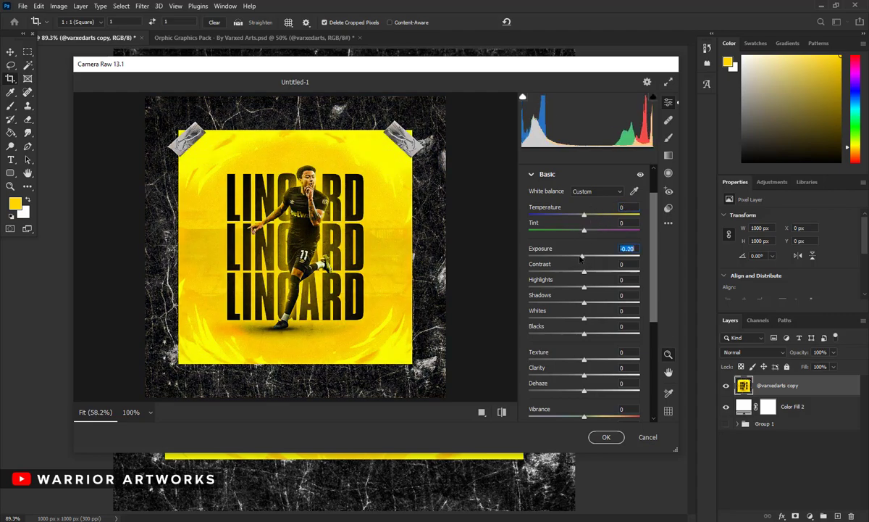
pyautogui.write('-0.35')
pyautogui.press('Tab')
pyautogui.write('20')
pyautogui.write('50')
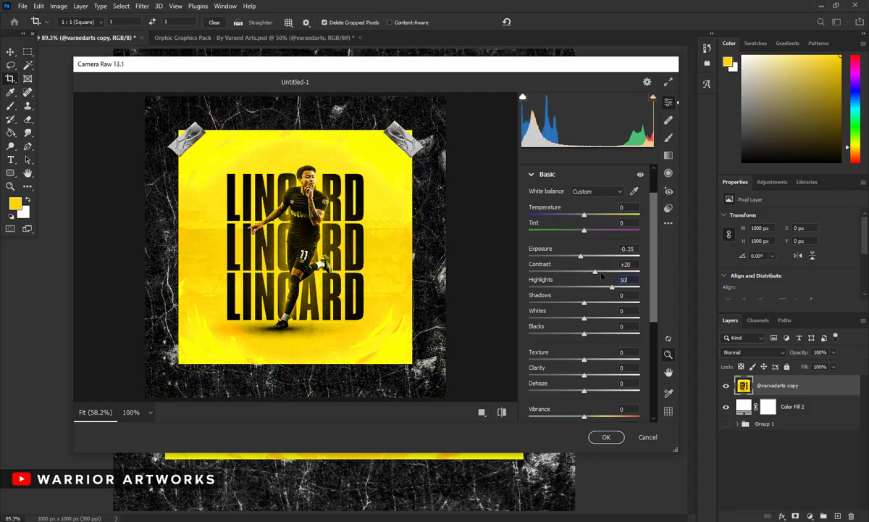
pyautogui.write('-2')
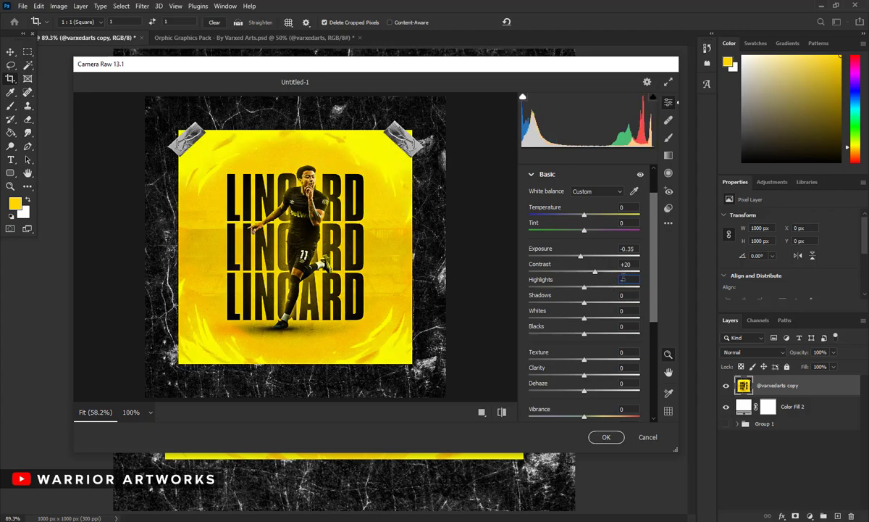
pyautogui.write('0')
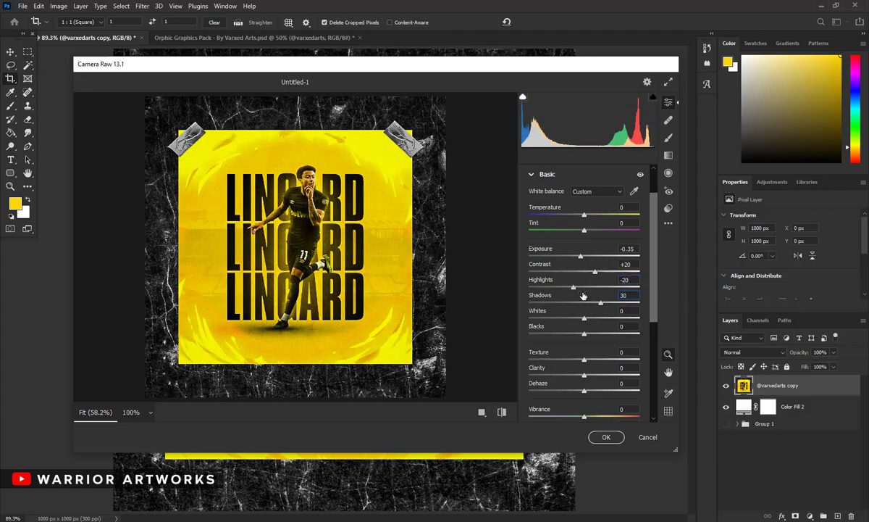
# - Reset Contrast, Highlights, Shadows and Exposure to zero and apply the Camera Raw pass
pyautogui.doubleClick(595, 272)
pyautogui.doubleClick(573, 287)
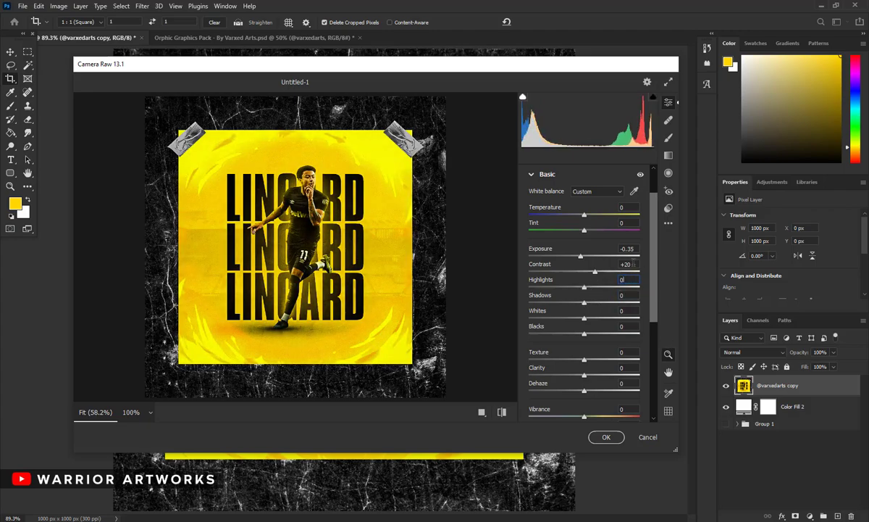
pyautogui.doubleClick(600, 302)
pyautogui.doubleClick(605, 252)
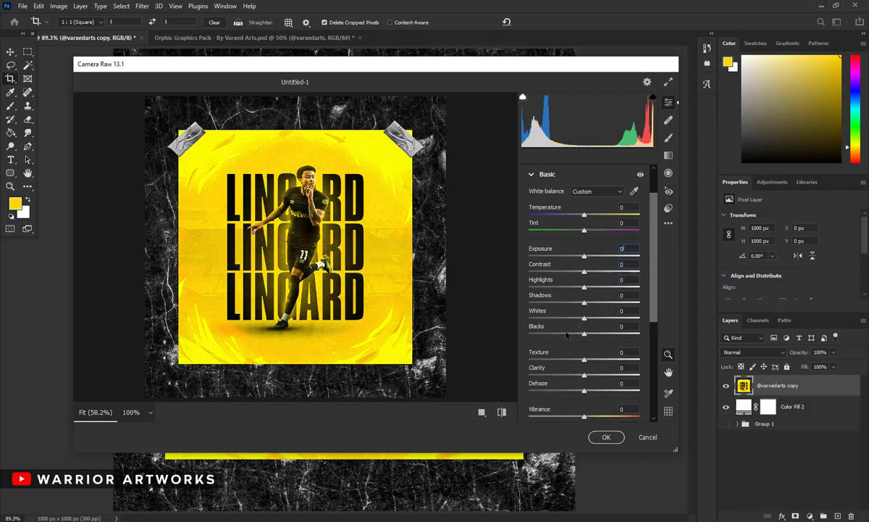
pyautogui.scroll(-3, 579, 254)
pyautogui.scroll(3, 579, 253)
pyautogui.scroll(2, 580, 254)
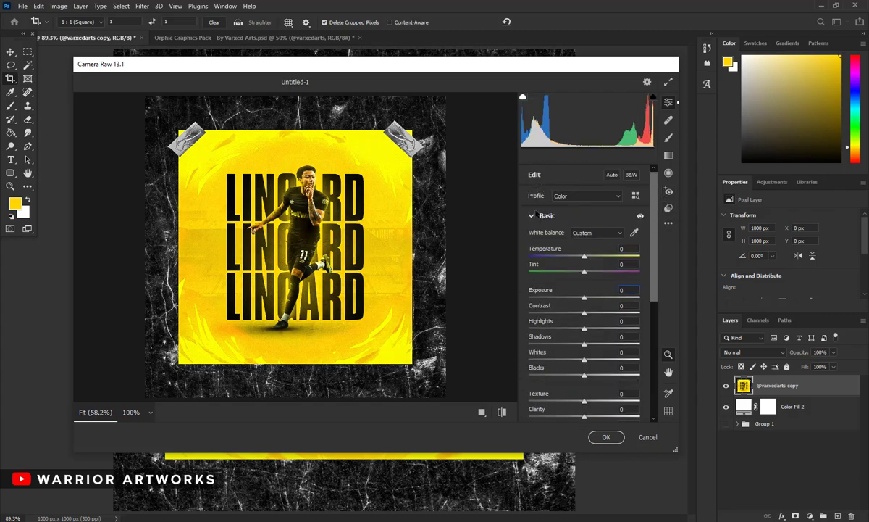
pyautogui.click(547, 215)
pyautogui.click(535, 361)
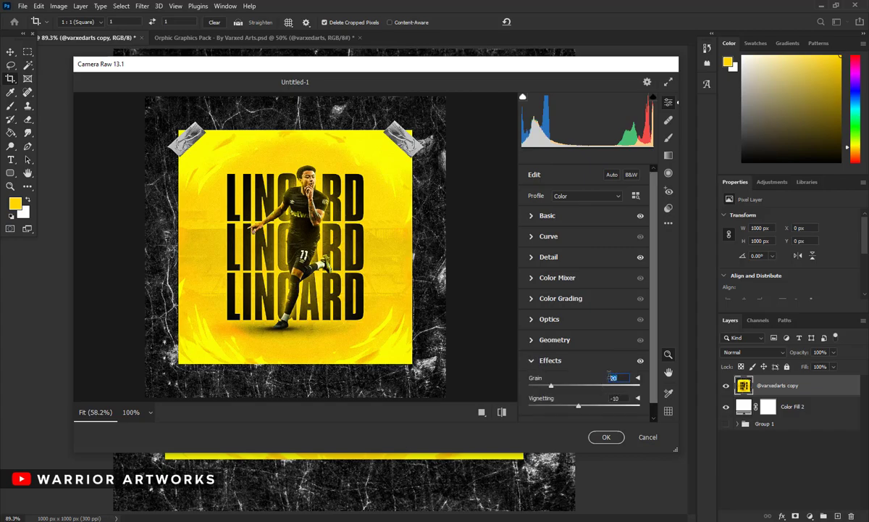
pyautogui.click(623, 257)
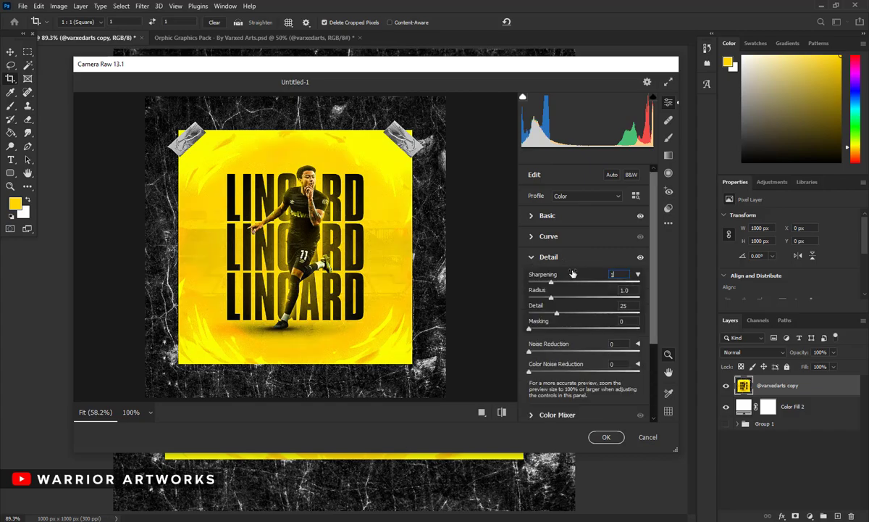
pyautogui.click(532, 258)
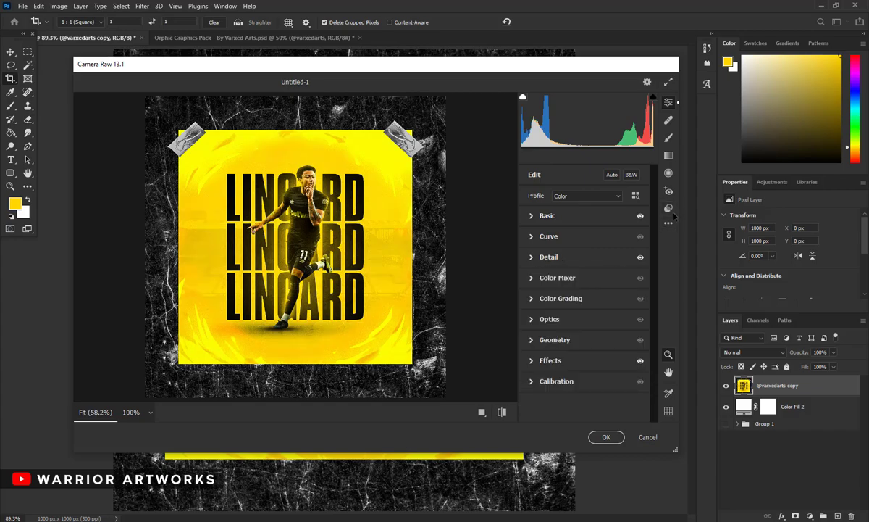
pyautogui.click(607, 437)
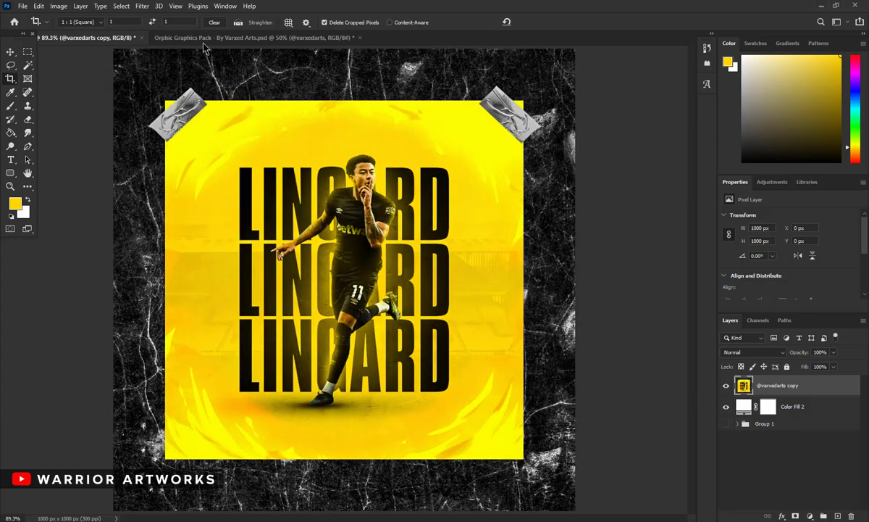
# - Preview Camera Raw's Desaturated Contrast preset and cancel without applying it
pyautogui.click(147, 8)
pyautogui.click(166, 84)
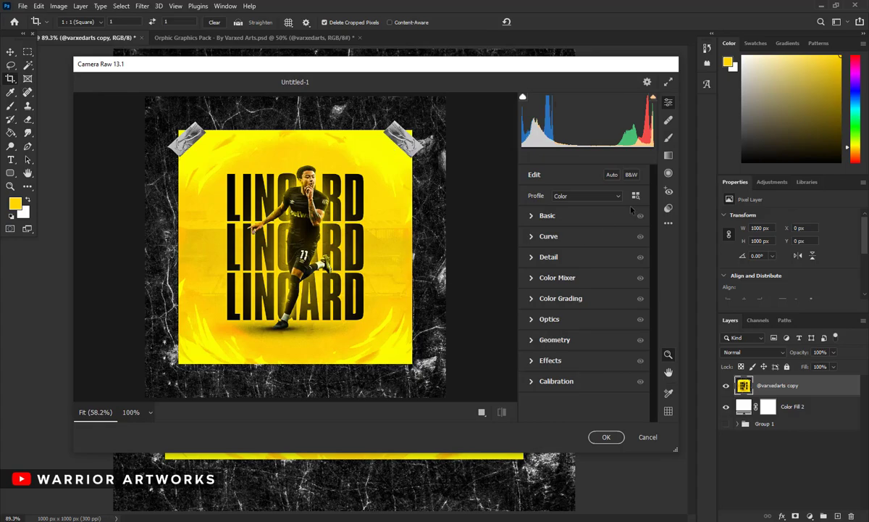
pyautogui.click(668, 207)
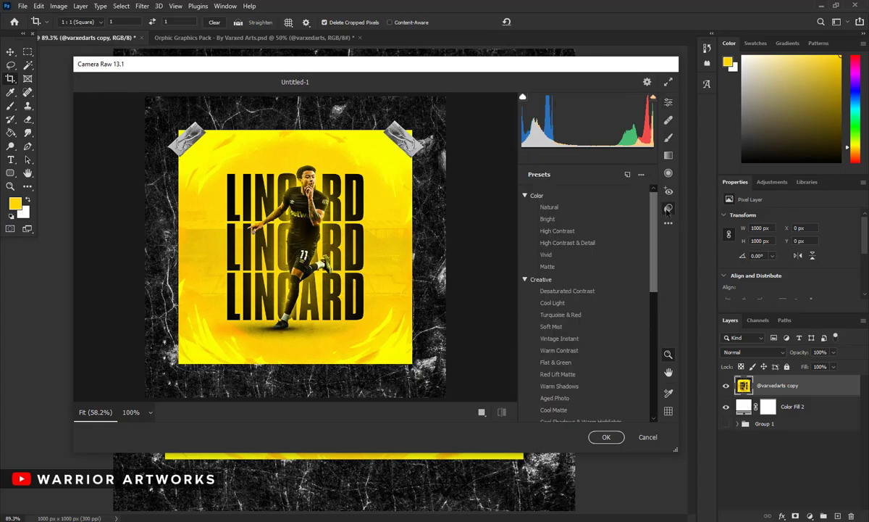
pyautogui.click(562, 292)
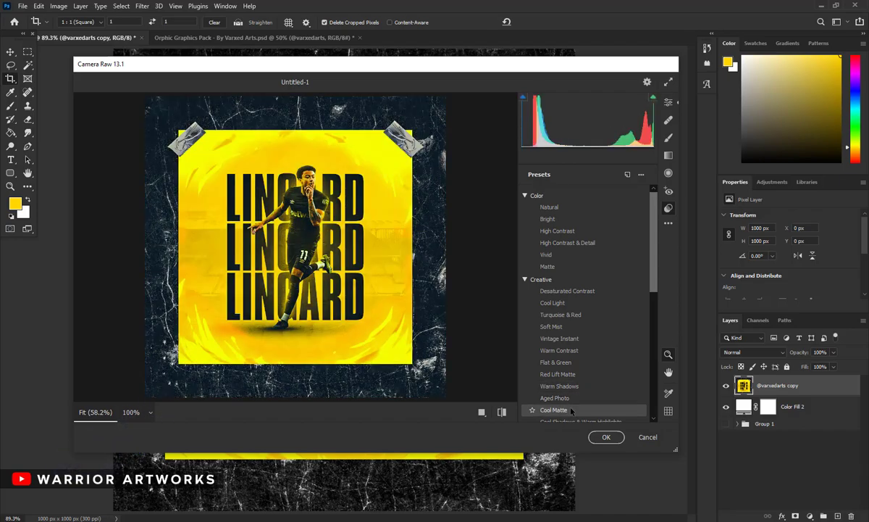
pyautogui.click(638, 436)
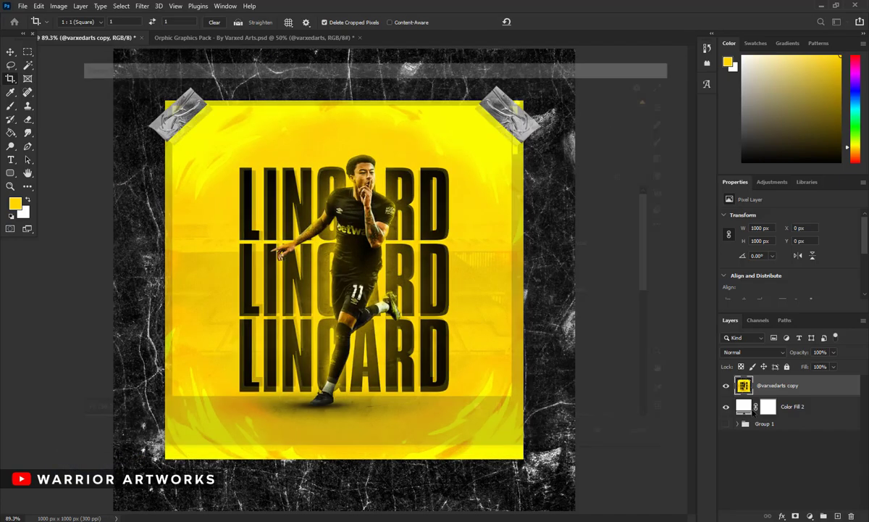
# - Convert the poster layer to a Smart Object and apply the Cool Matte Camera Raw preset
pyautogui.rightClick(772, 385)
pyautogui.click(674, 227)
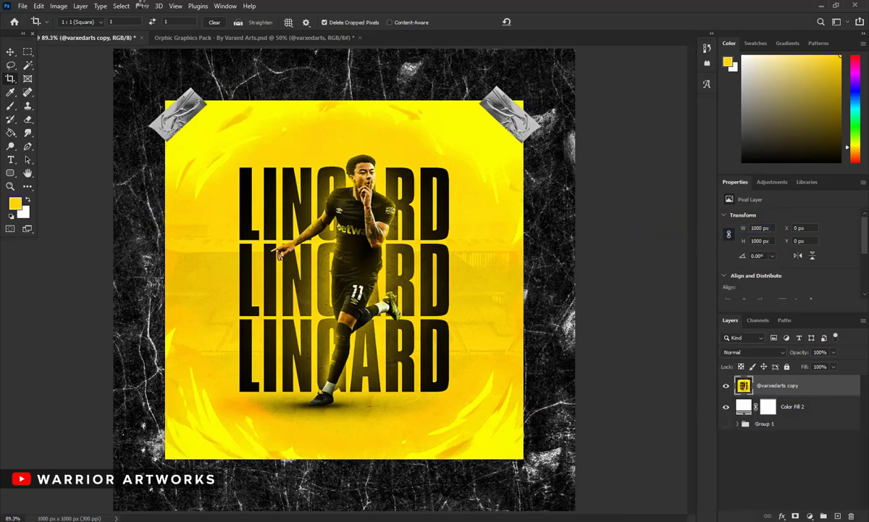
pyautogui.click(142, 6)
pyautogui.click(168, 83)
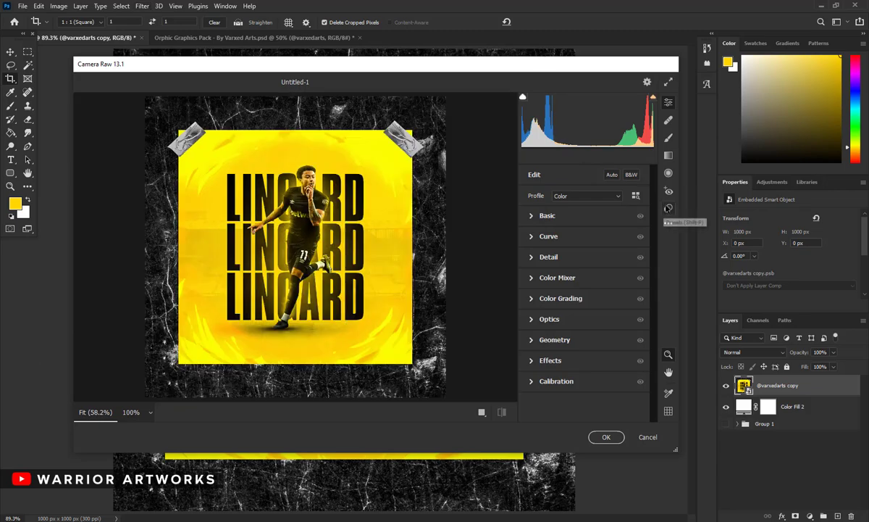
pyautogui.click(668, 208)
pyautogui.scroll(-3, 584, 318)
pyautogui.click(584, 335)
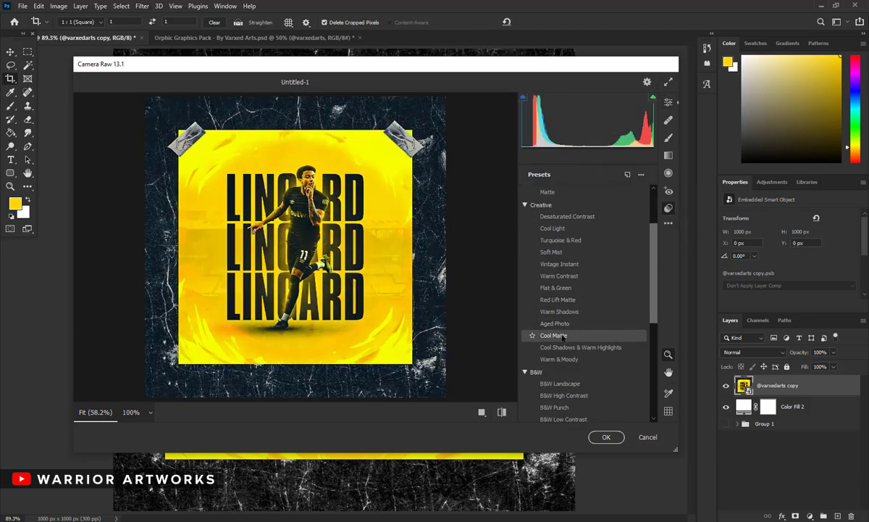
pyautogui.click(606, 436)
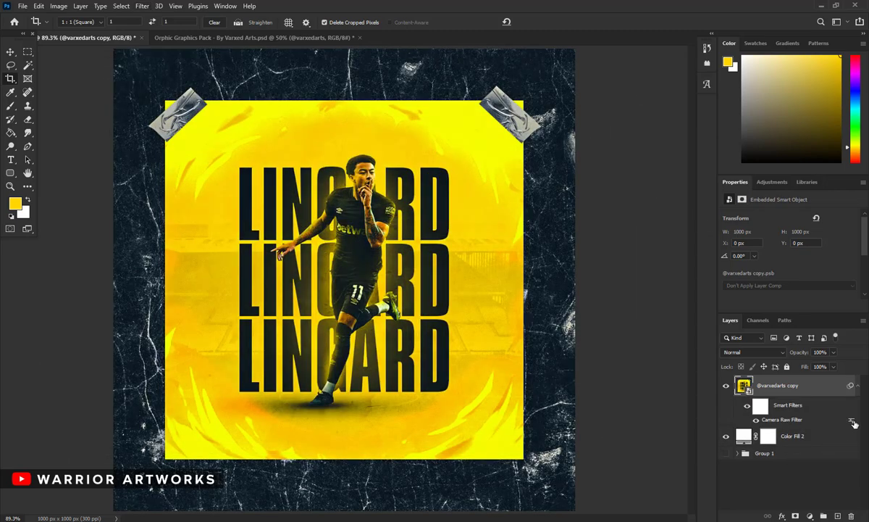
# - Lower the Camera Raw smart filter's blending opacity and zoom out to the whole poster
pyautogui.doubleClick(852, 421)
pyautogui.write('70')
pyautogui.click(617, 146)
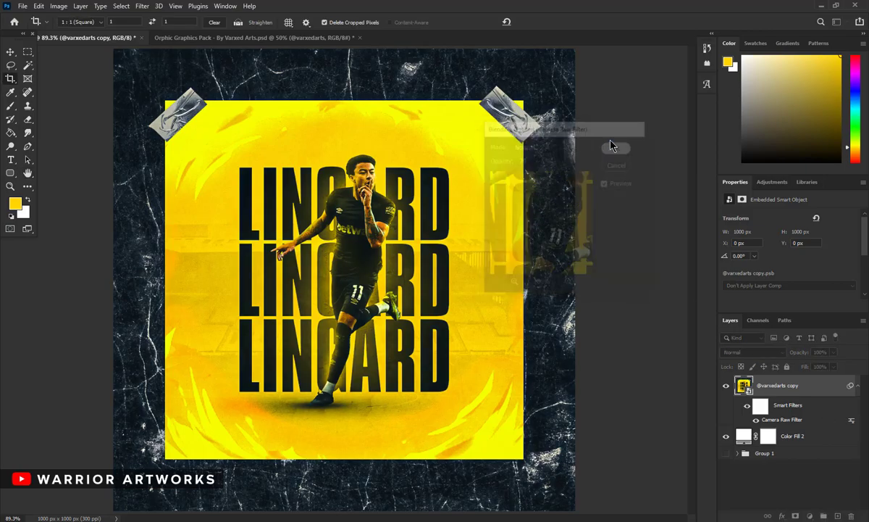
pyautogui.click(27, 51)
pyautogui.click(11, 185)
pyautogui.keyDown('alt'); pyautogui.click(254, 141); pyautogui.keyUp('alt')
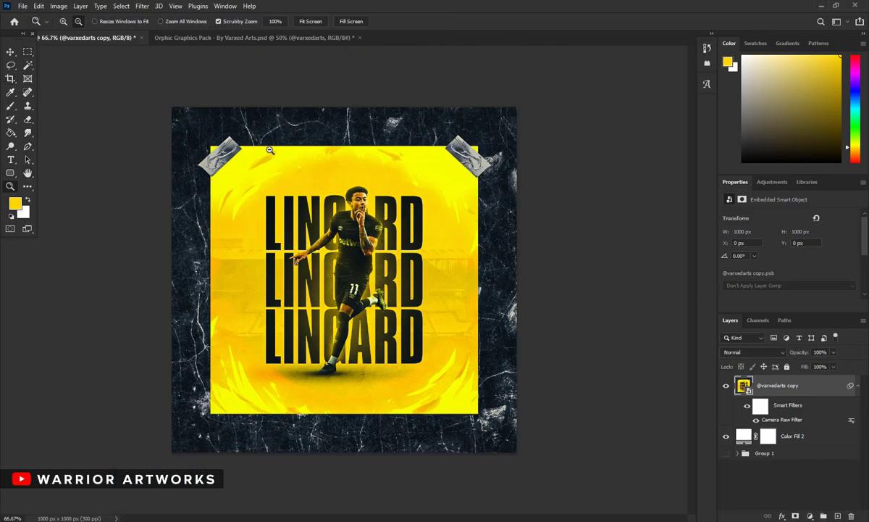
pyautogui.click(24, 7)
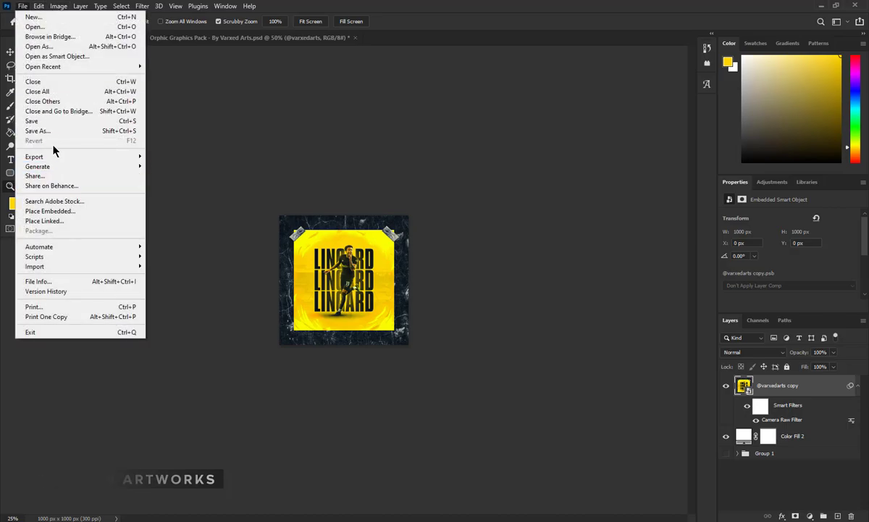
pyautogui.press('Escape')
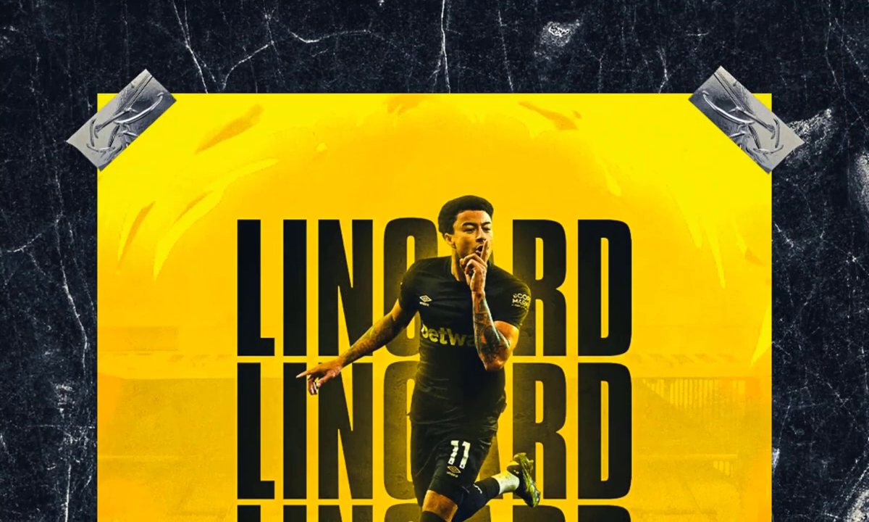